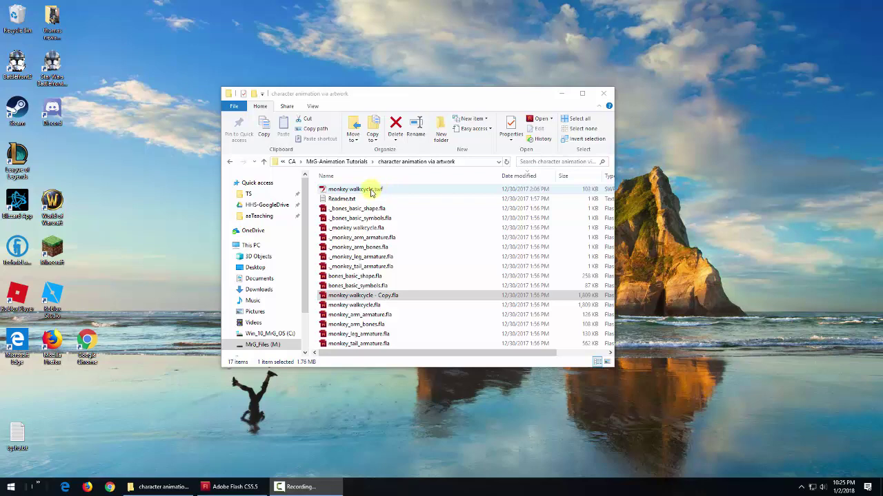
Step: Preview monkey walkcycle.swf in Flash Player and open monkey walkcycle - Copy.fla in Adobe Flash CS5.5
double_click(371, 193)
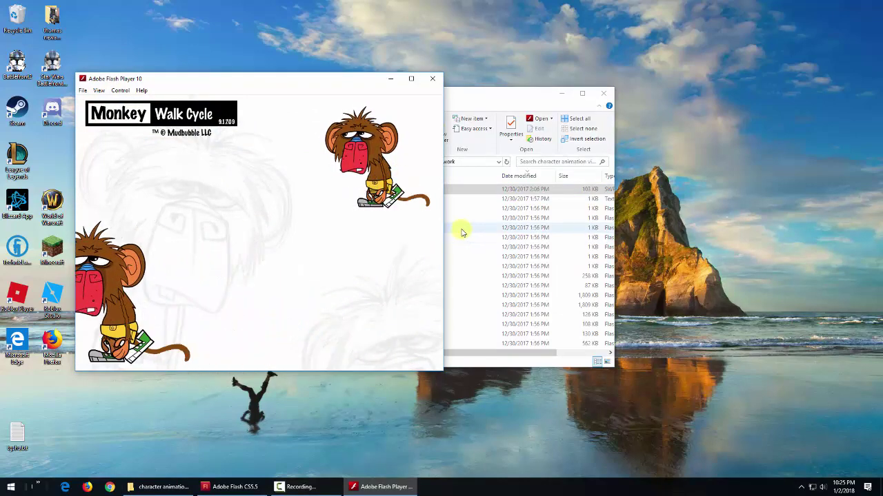
click(433, 82)
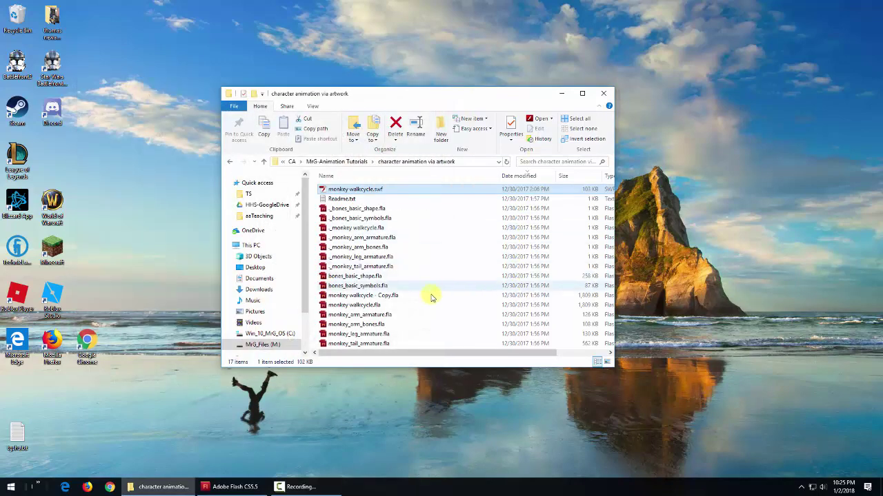
click(365, 305)
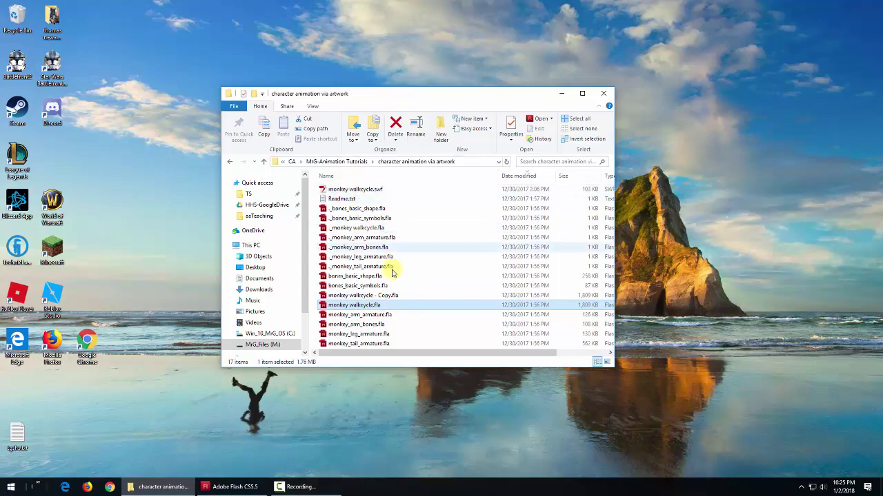
click(371, 295)
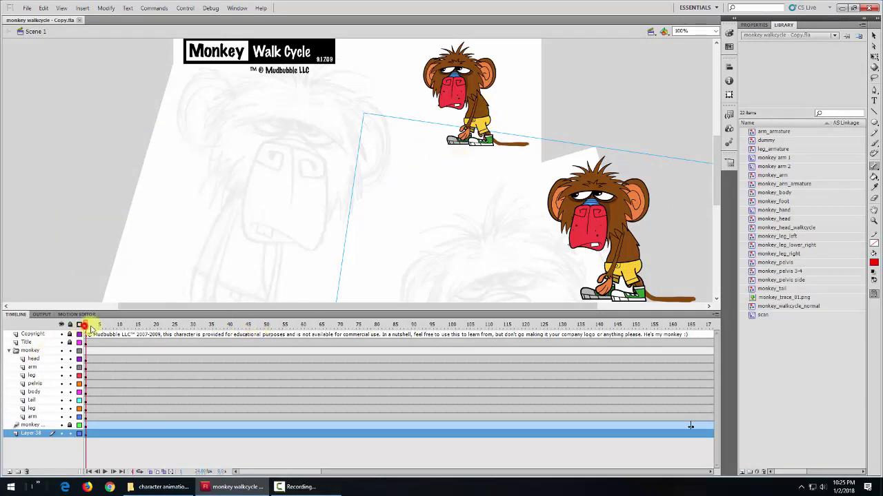
Step: Scrub the timeline back and forth to examine the monkey's walk cycle, returning the playhead to frame 1
drag(86, 328, 321, 339)
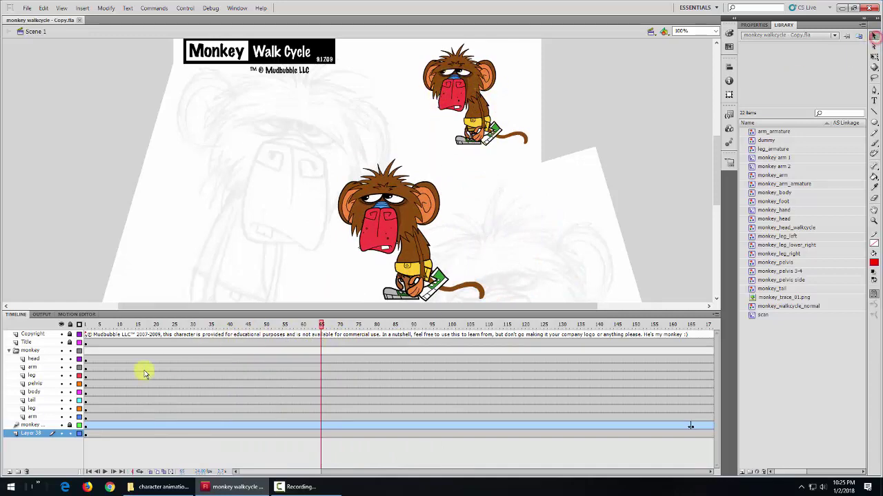
drag(309, 332, 280, 334)
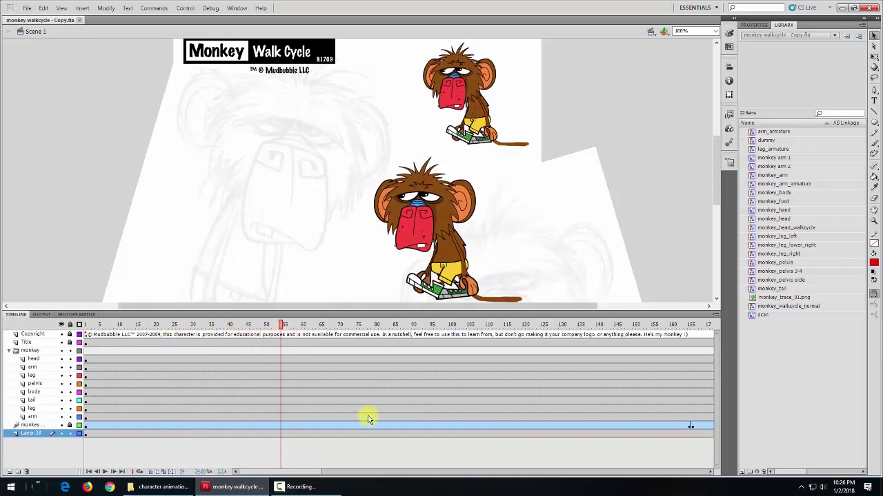
key(comma)
key(comma)
key(comma)
key(comma)
key(comma)
key(comma)
key(comma)
key(comma)
key(comma)
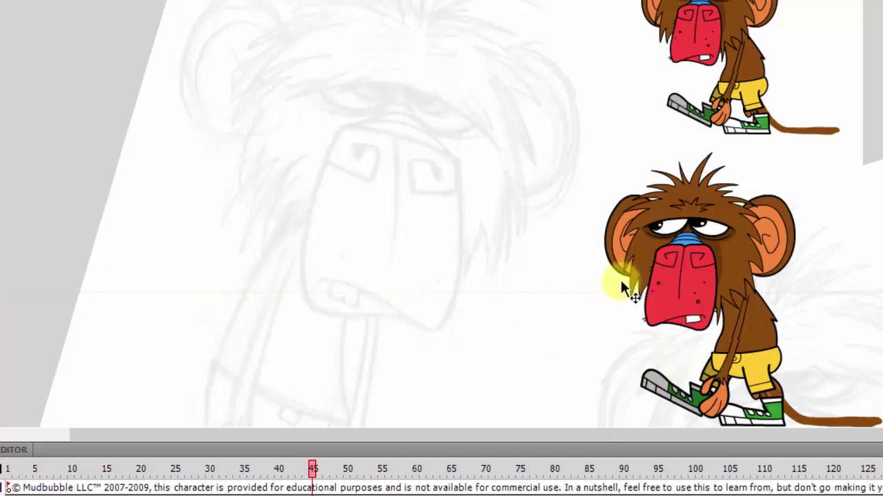
drag(314, 470, 706, 460)
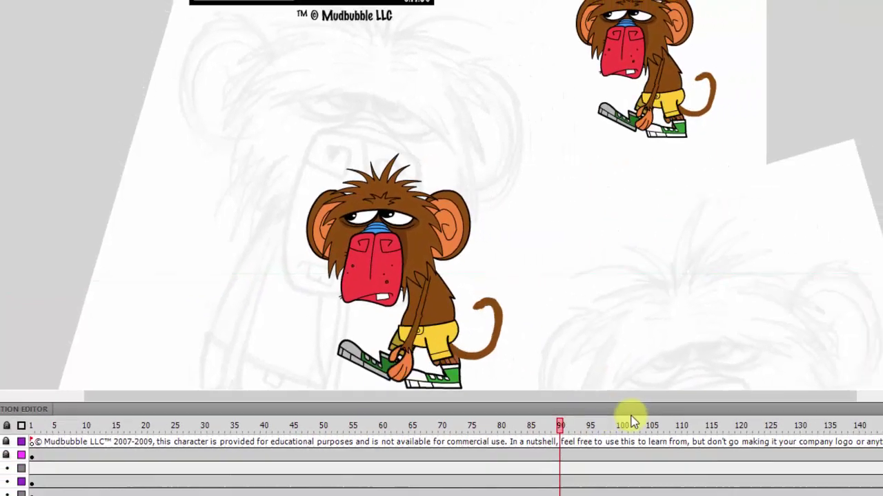
drag(633, 422, 67, 346)
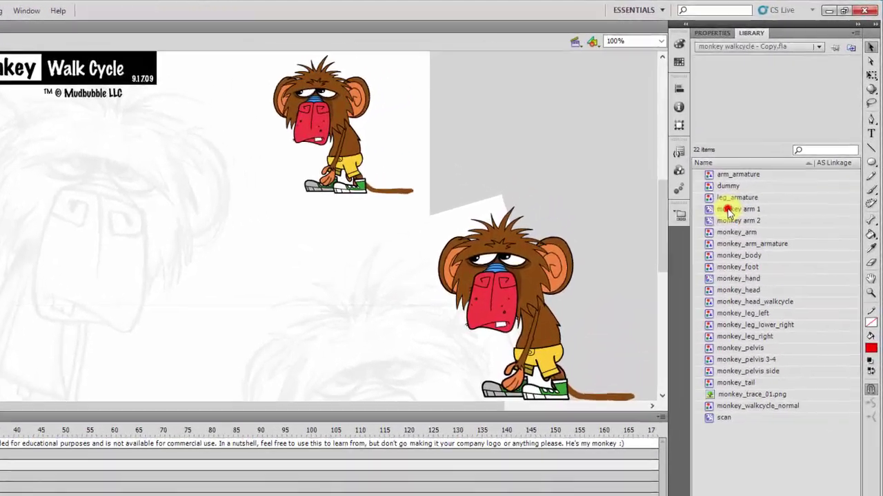
Step: Copy the monkey arm 1, monkey arm 2 and monkey_hand symbols from the library
click(766, 160)
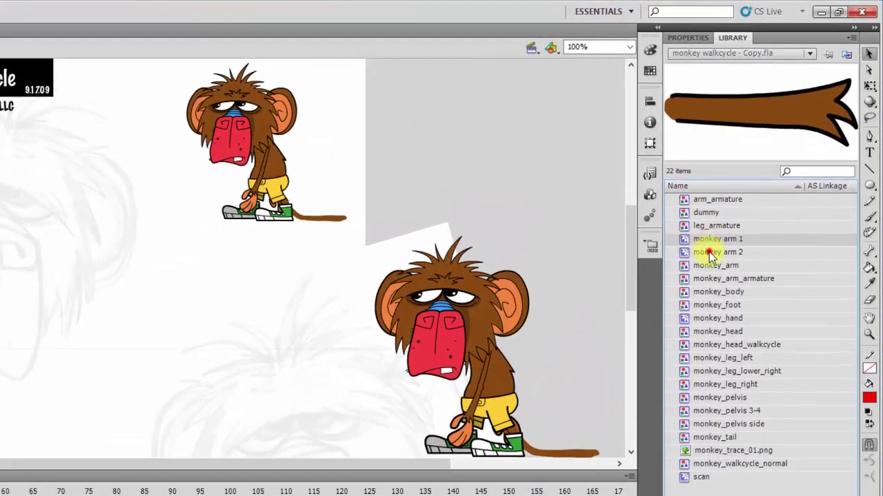
click(710, 253)
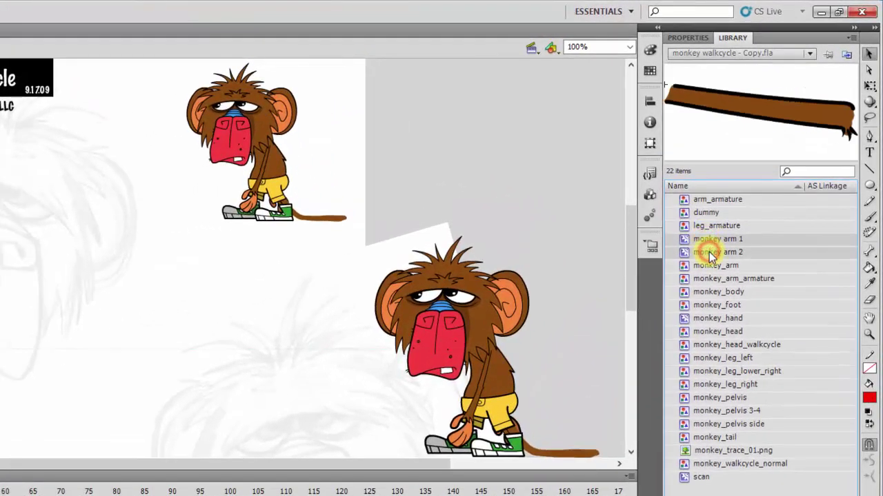
click(717, 320)
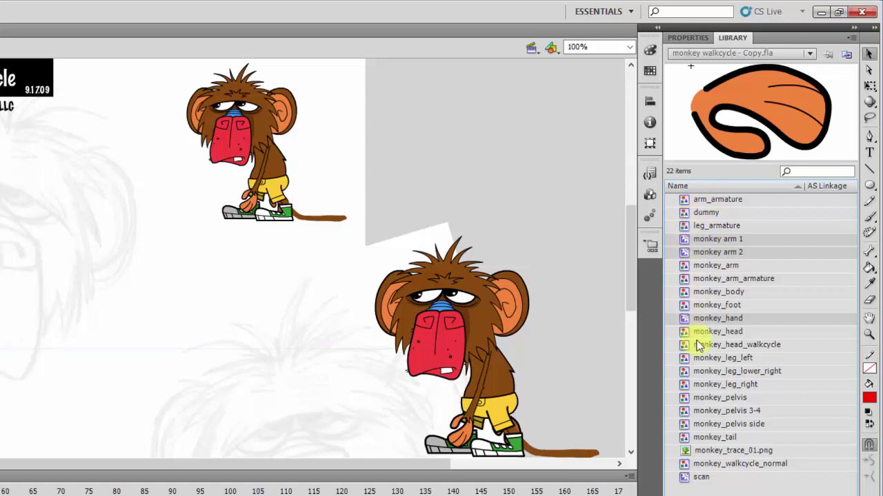
right_click(729, 248)
click(750, 269)
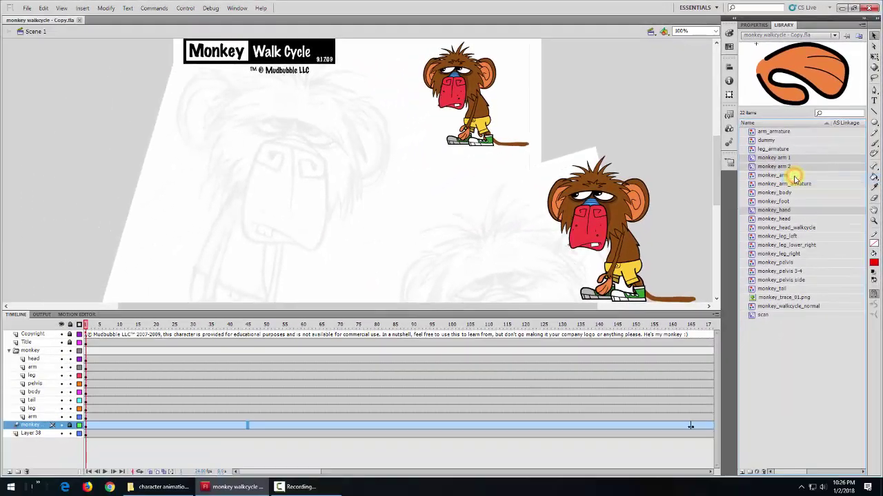
Step: Create a new ActionScript 3.0 document and paste the copied arm and hand symbols into its library
click(26, 8)
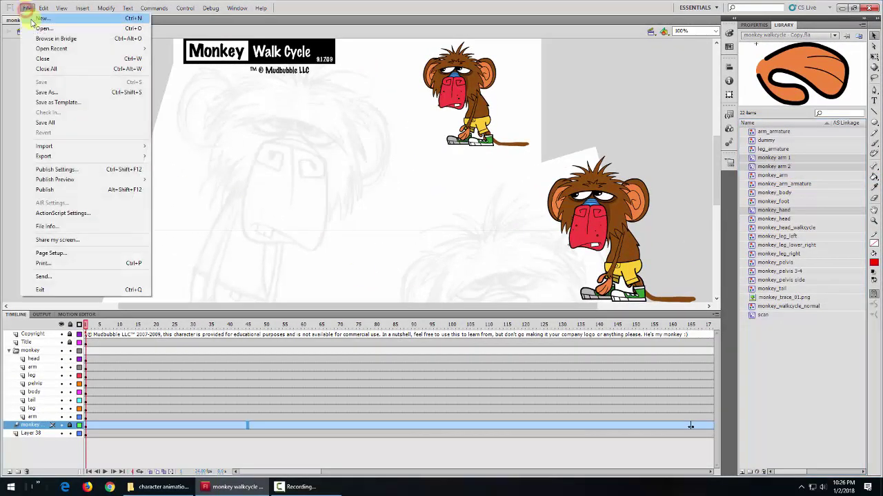
click(40, 18)
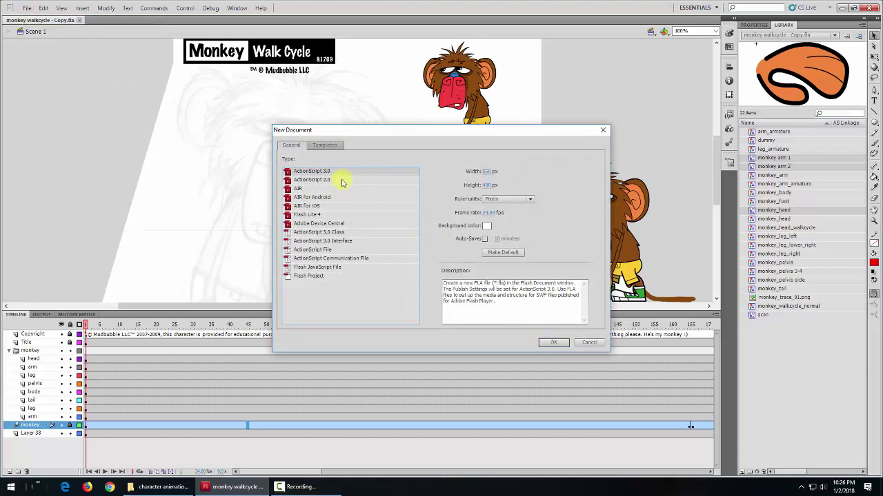
click(553, 342)
right_click(794, 177)
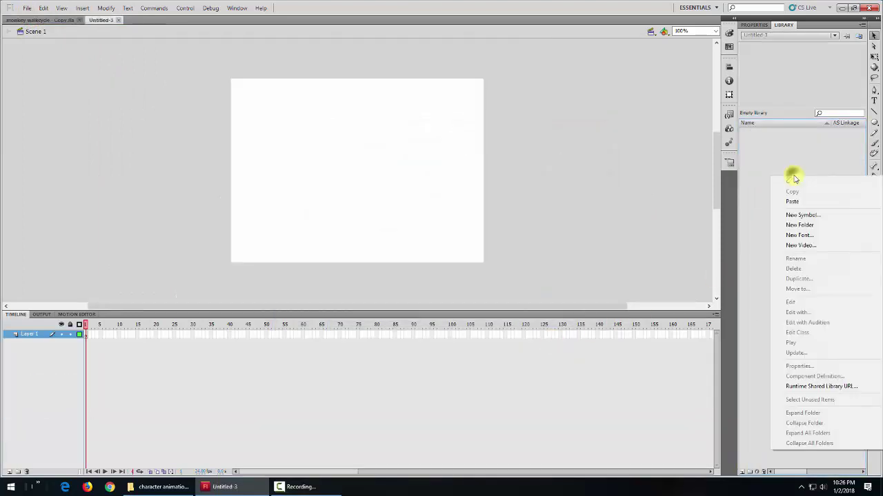
click(797, 199)
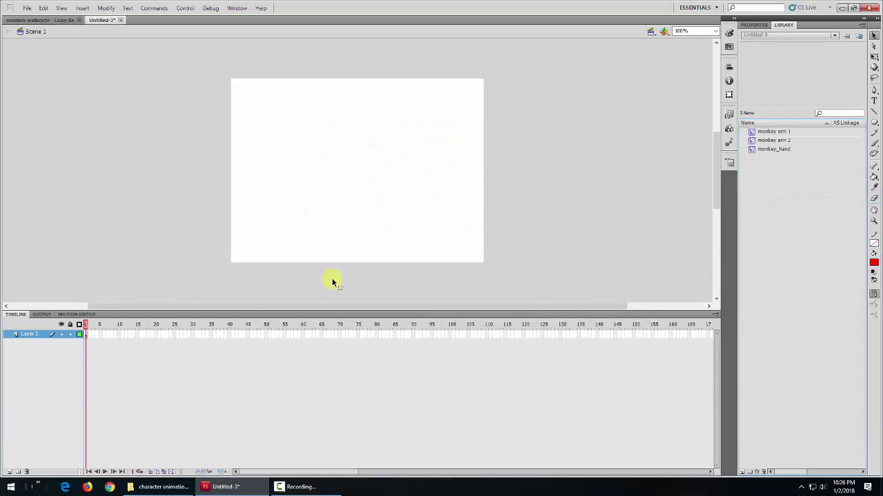
Step: Add three new layers above Layer 1 in the timeline
click(10, 472)
click(9, 473)
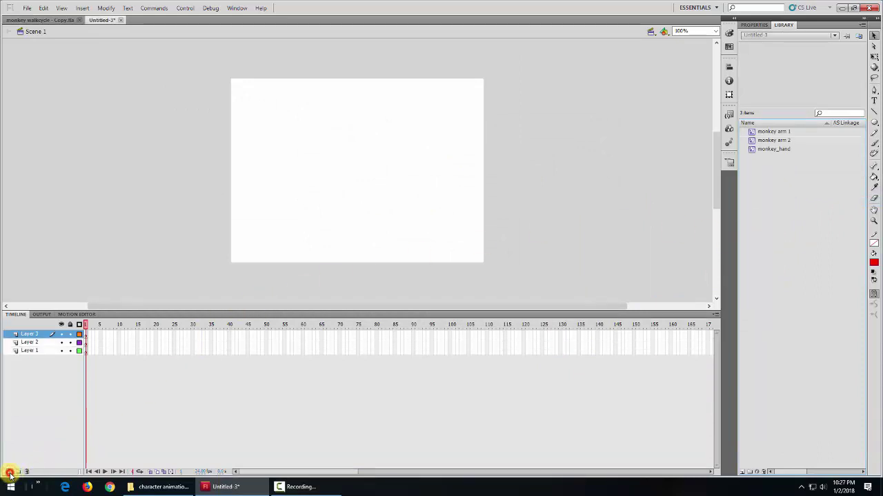
click(9, 473)
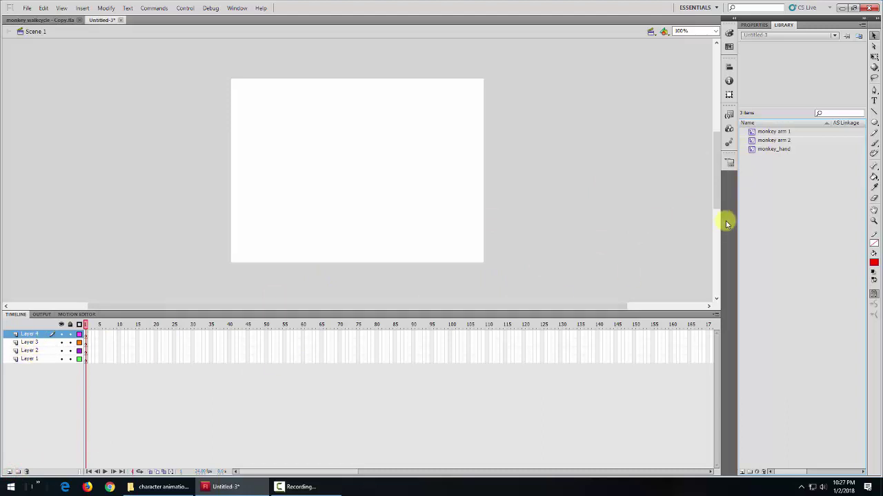
Step: Place monkey_hand on Layer 1, monkey arm 2 on Layer 2 and monkey arm 1 on Layer 3, stacked vertically on the stage
click(30, 358)
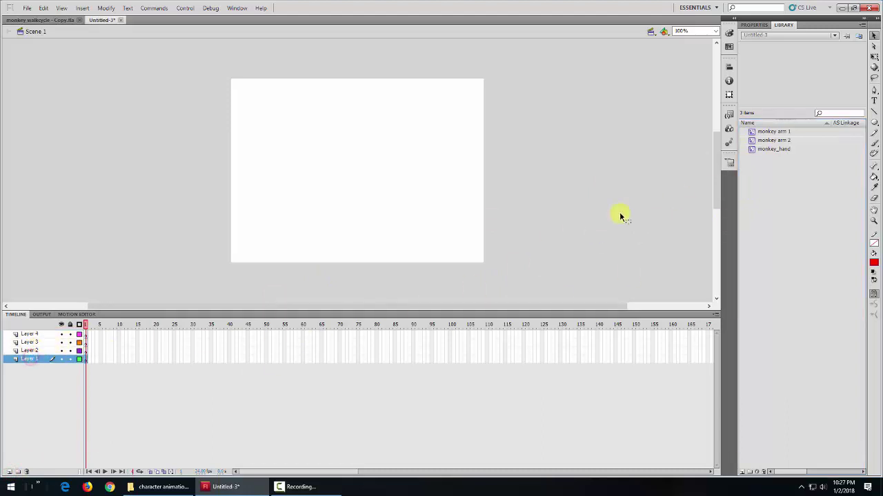
drag(774, 151, 367, 200)
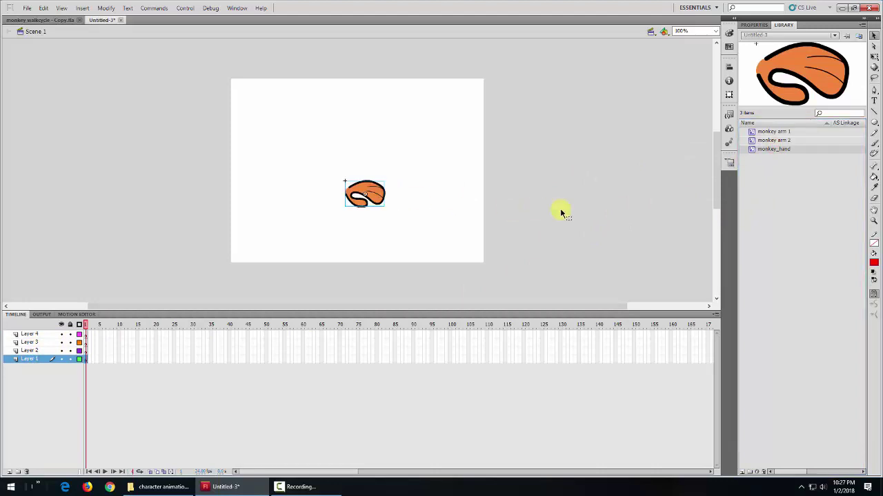
click(34, 351)
click(769, 141)
drag(769, 141, 348, 148)
click(31, 343)
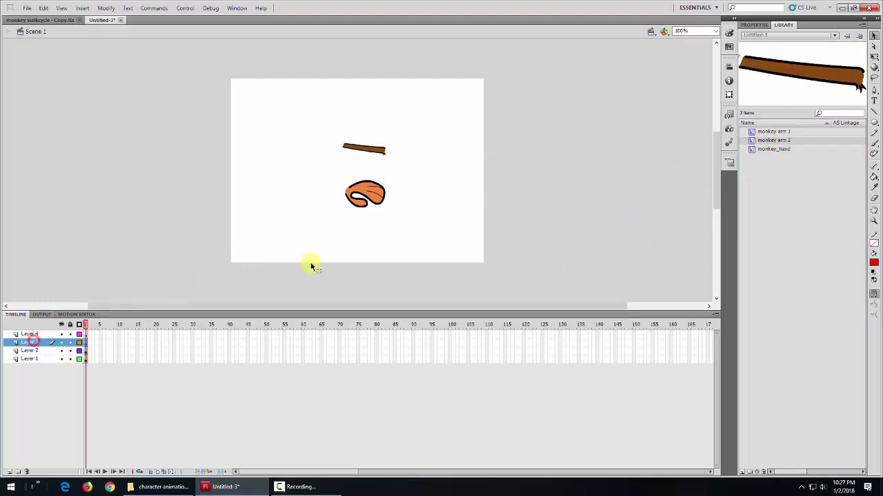
drag(772, 131, 355, 123)
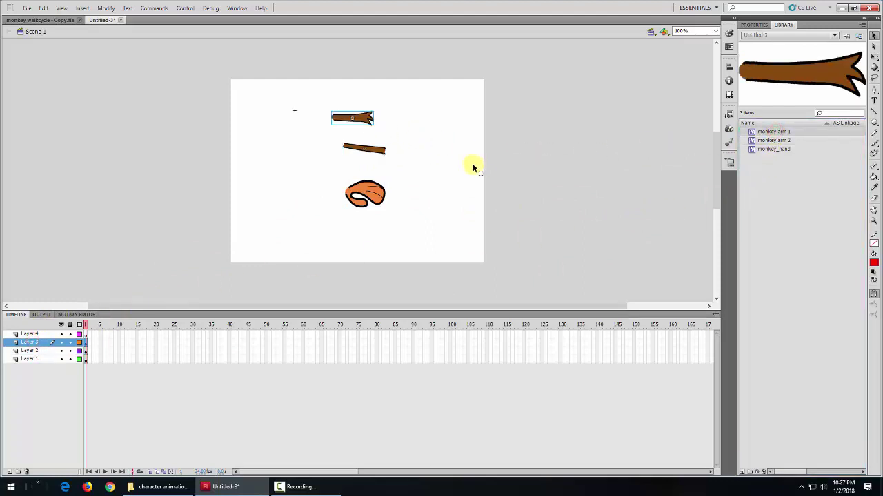
Step: Rotate the hand about 90 degrees clockwise with Free Transform so its fingers point downward
click(874, 58)
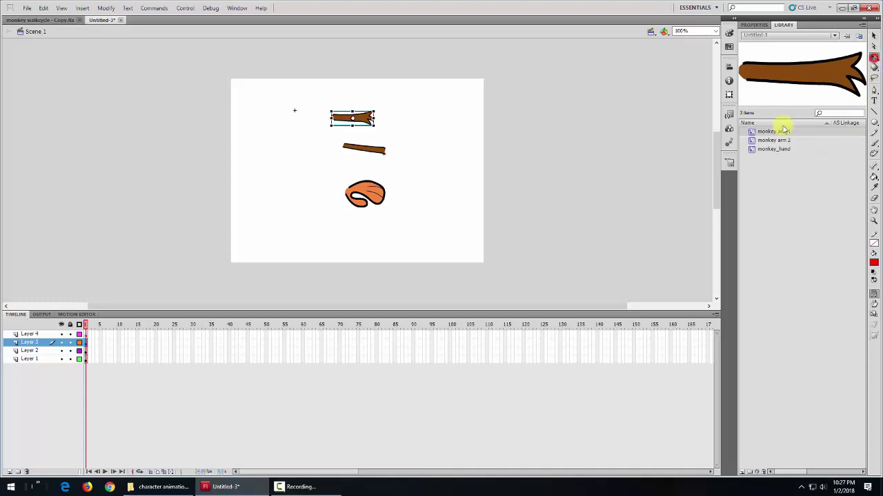
click(375, 196)
drag(391, 179, 388, 205)
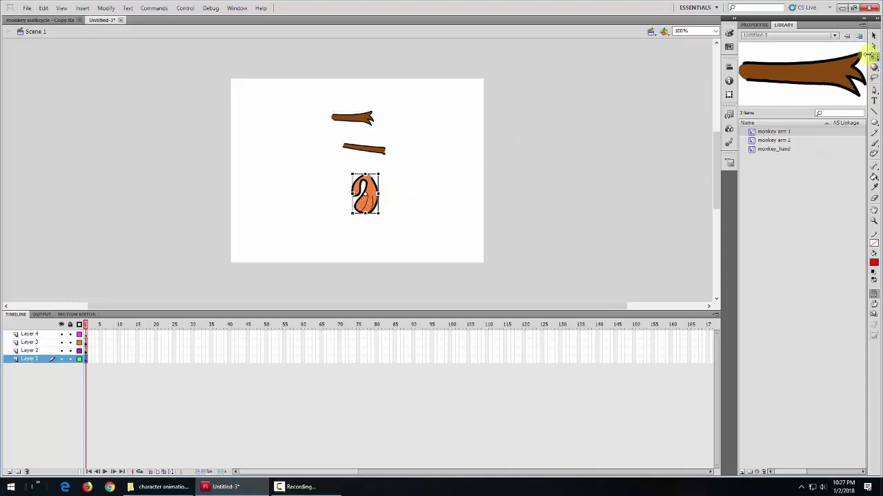
Step: Rotate monkey arm 1 to vertical with its frayed end down and move it onto the top of the hand
click(364, 119)
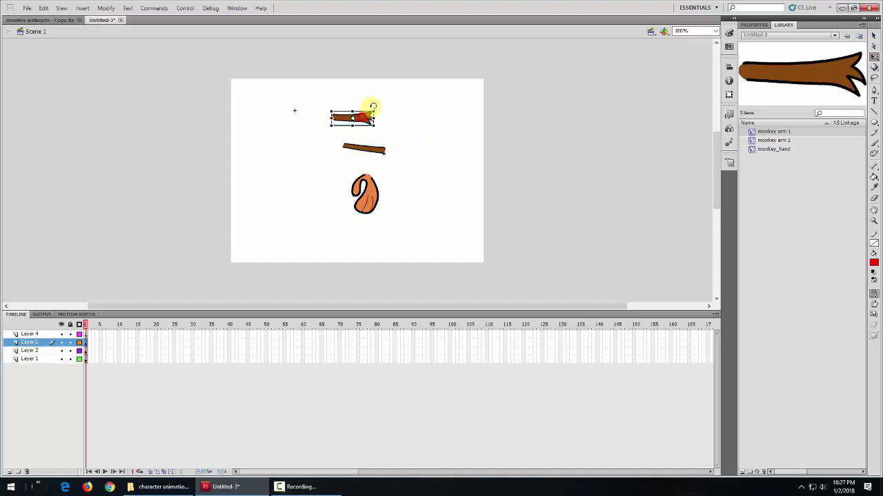
drag(375, 104, 368, 154)
drag(353, 118, 369, 137)
Step: Stand monkey arm 2 upright on top of the lower arm and nudge it slightly right and up to align the joint
click(344, 144)
click(402, 136)
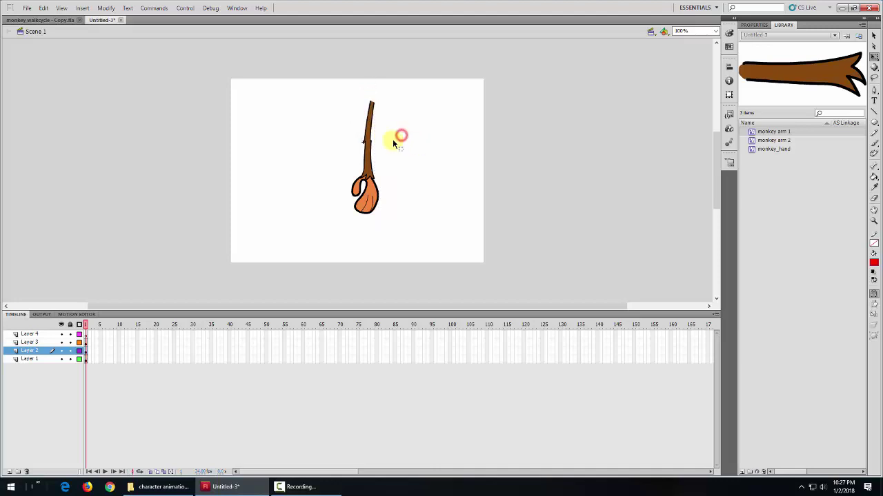
click(370, 124)
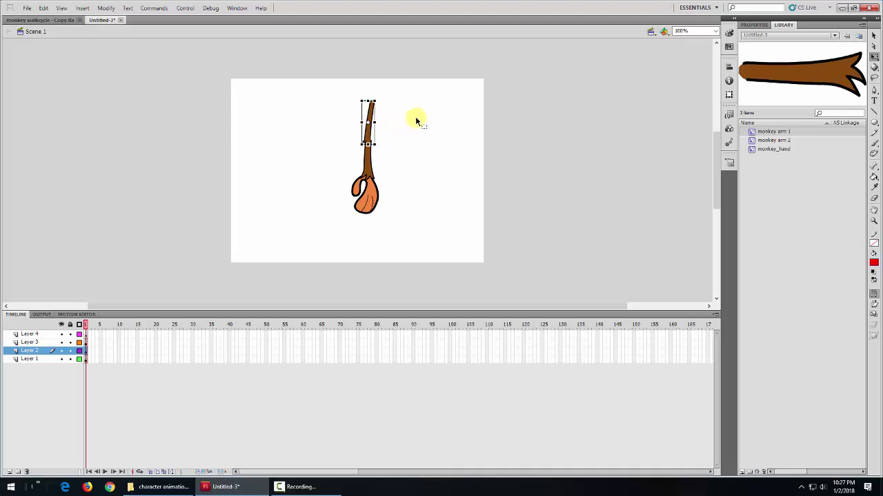
key(Right)
key(Right)
key(Up)
key(Up)
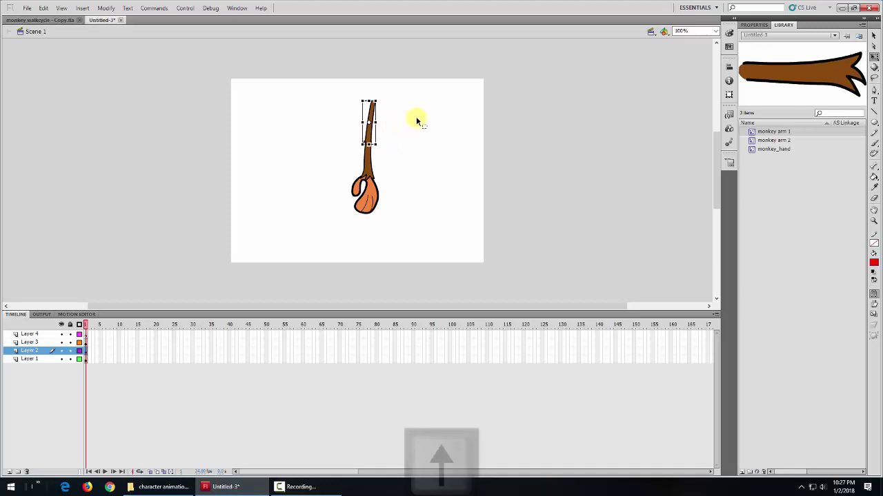
key(Left)
key(Right)
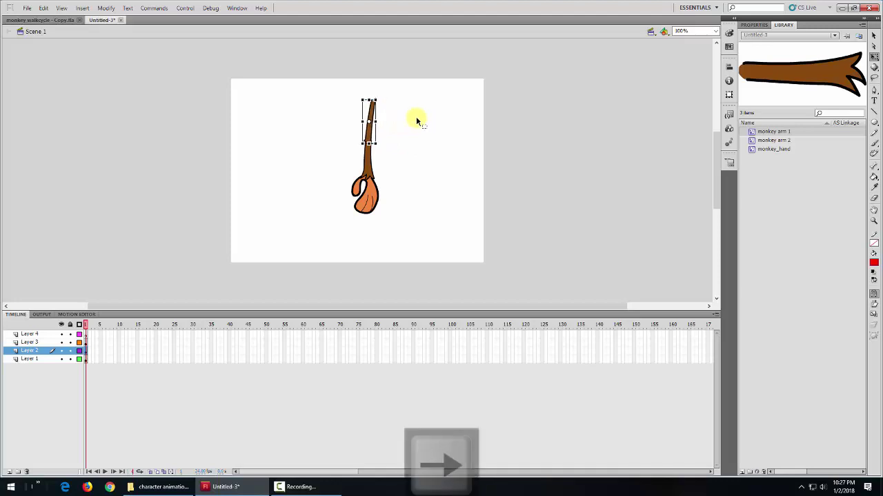
click(431, 128)
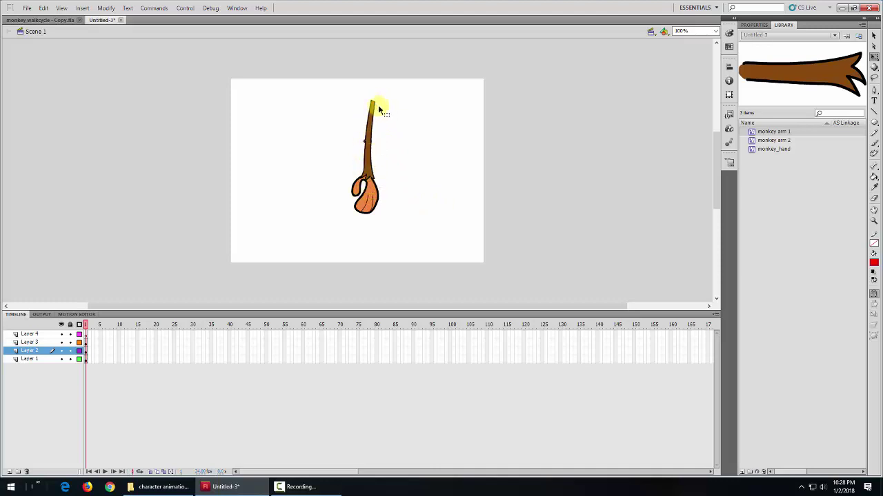
Step: Activate the Bone tool, inspect the dummy symbol in the monkey walkcycle - Copy.fla library, and return to the Untitled-3 document
click(873, 166)
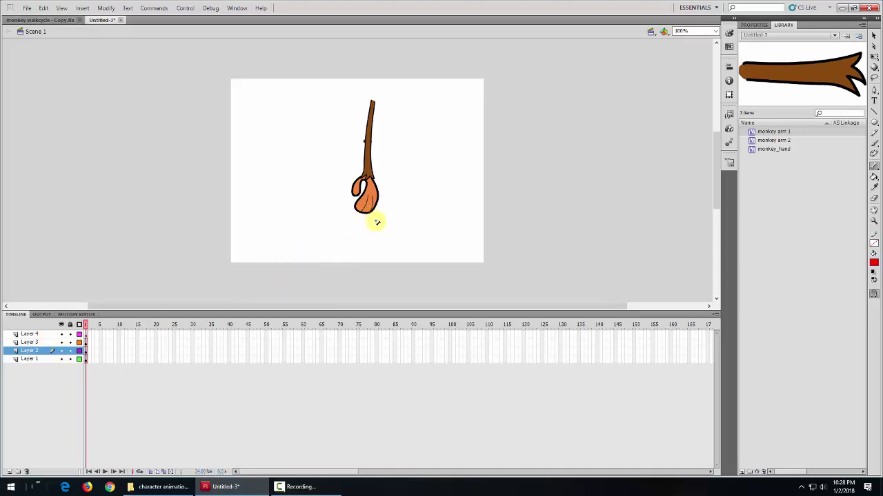
click(40, 20)
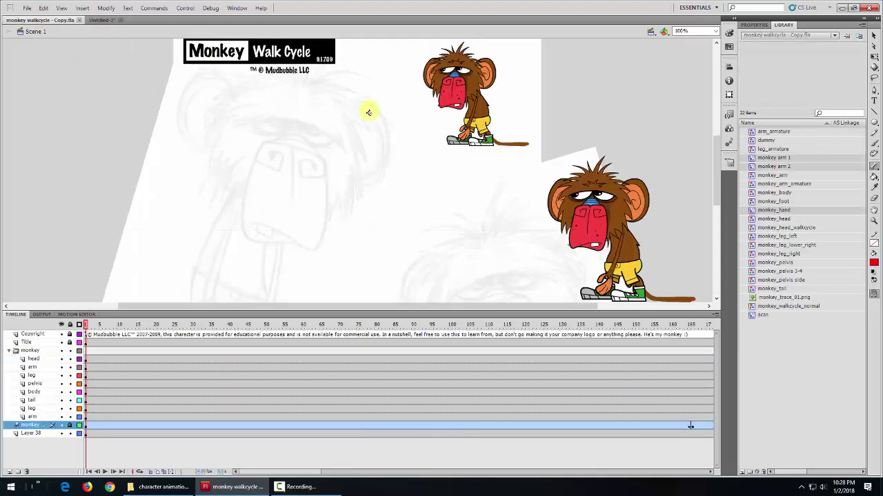
click(773, 141)
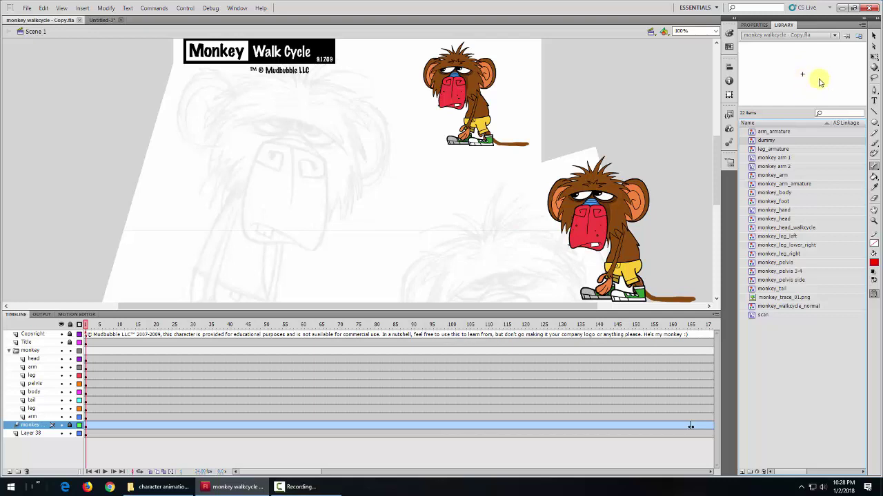
click(104, 20)
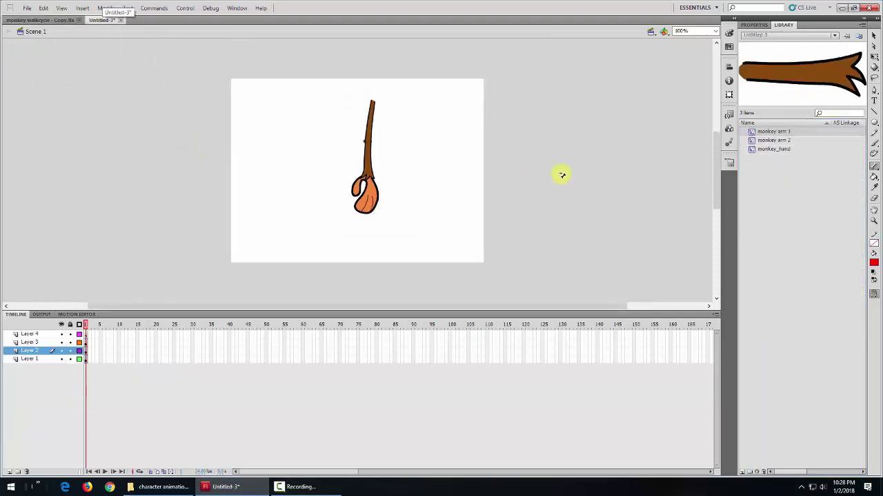
Step: Create a new graphic symbol named dummy in the library root
click(82, 7)
click(98, 19)
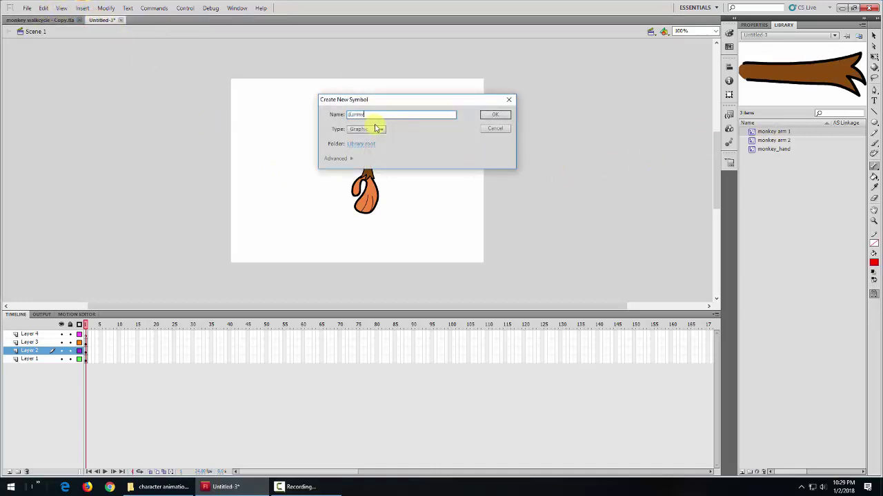
click(495, 114)
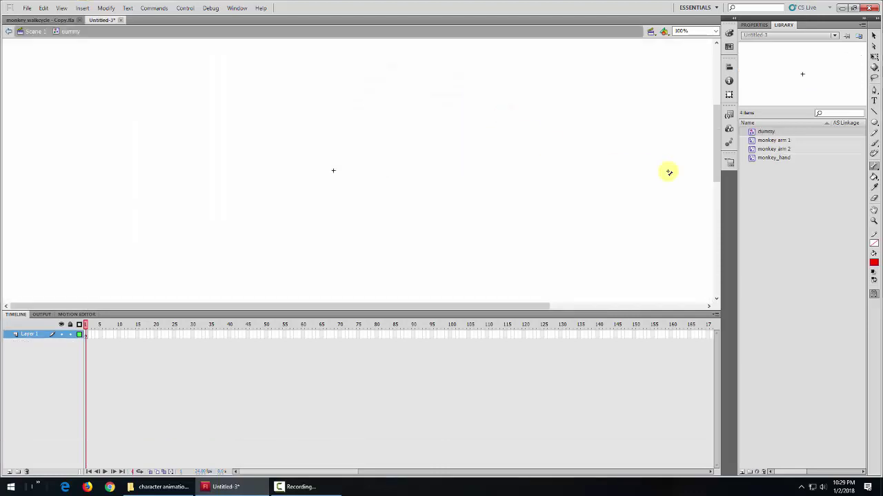
Step: Draw a red circle about 14 px wide without a stroke at the dummy symbol's registration point and return to Scene 1
click(875, 124)
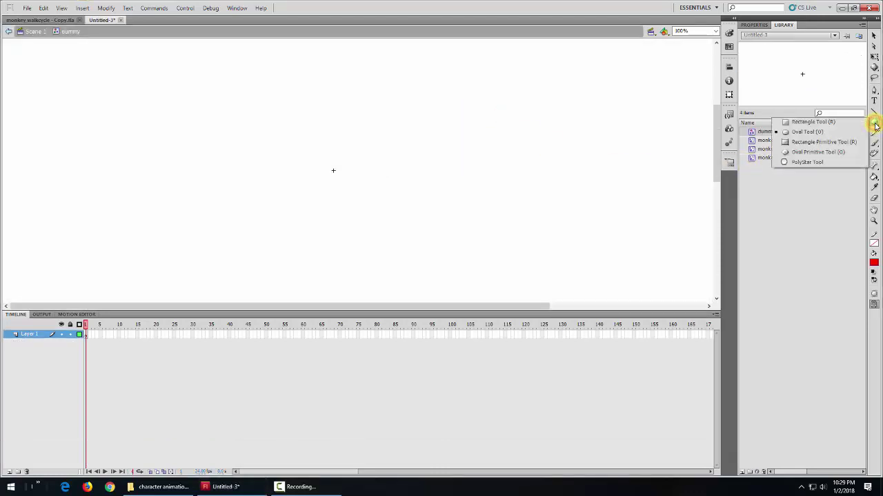
click(836, 132)
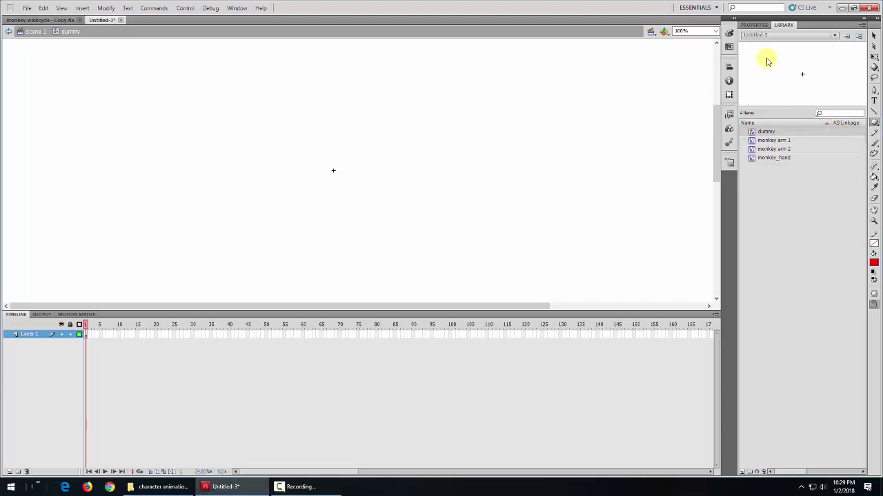
click(754, 25)
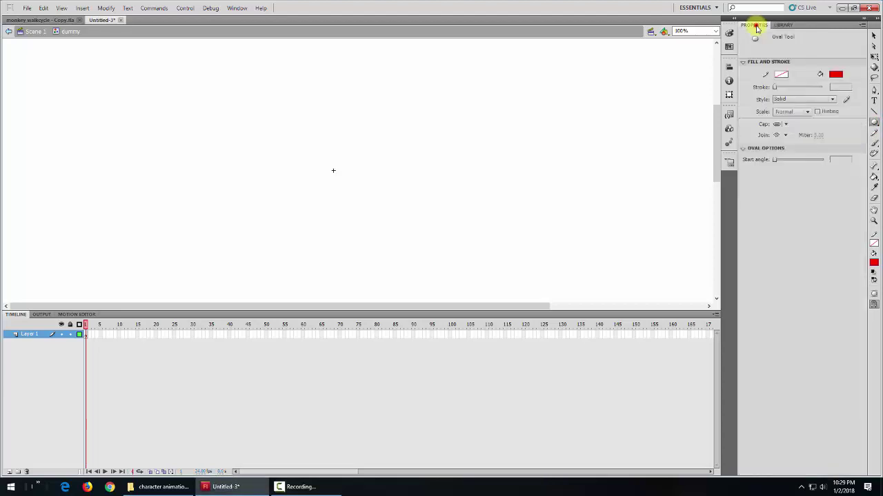
click(781, 76)
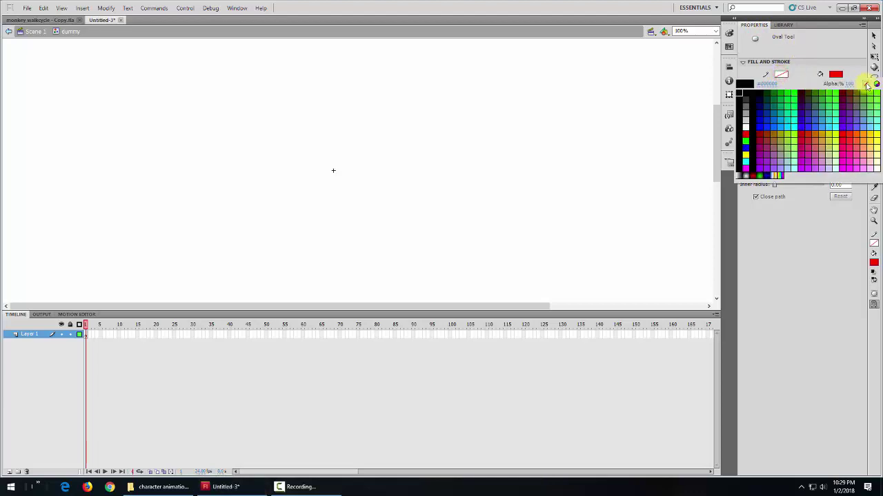
click(867, 83)
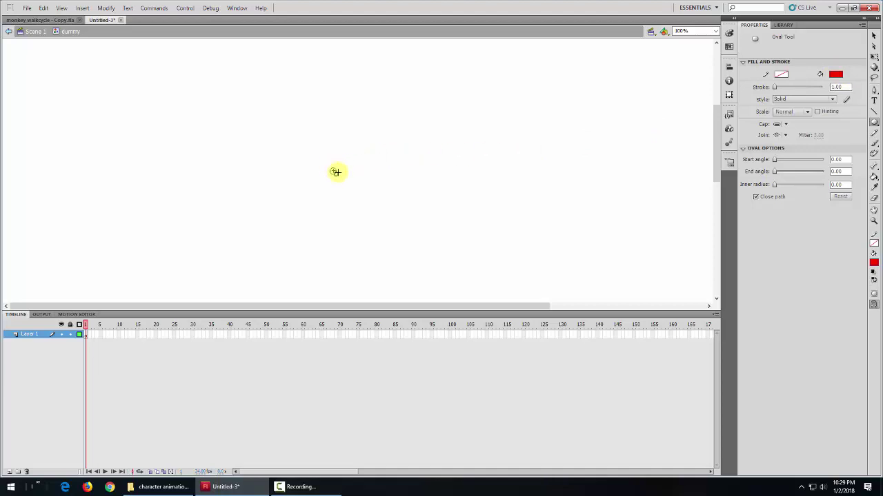
drag(335, 172, 336, 174)
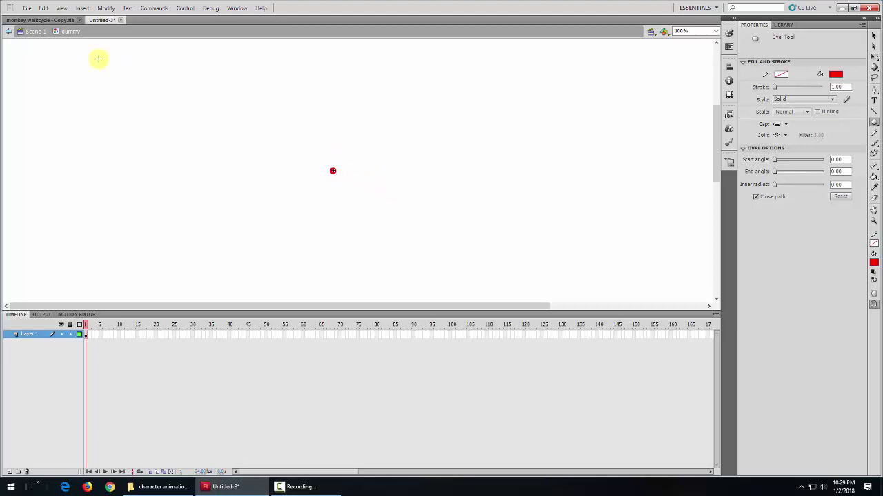
click(31, 31)
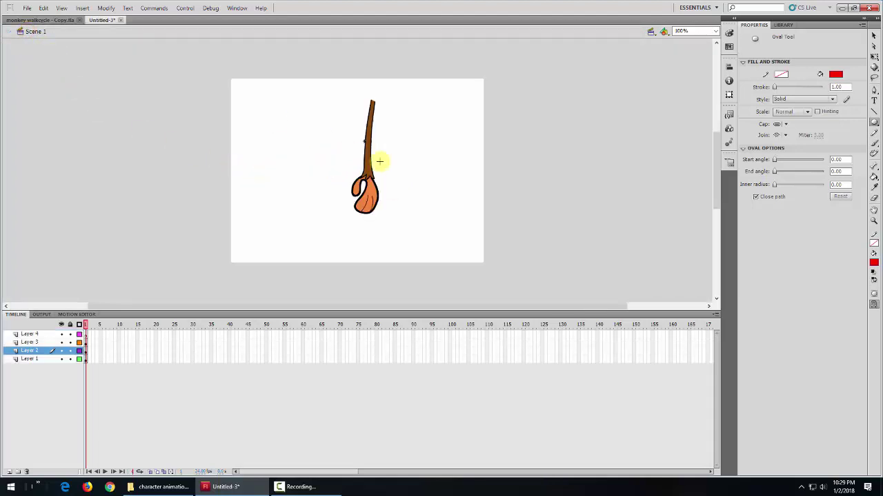
Step: Place an instance of the dummy symbol just below the hand and set its alpha to 0%
click(785, 25)
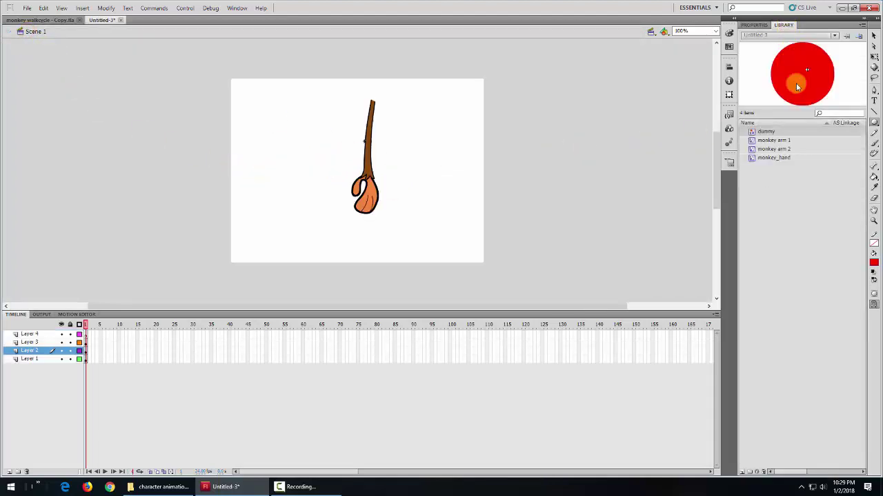
drag(753, 134, 364, 233)
click(755, 25)
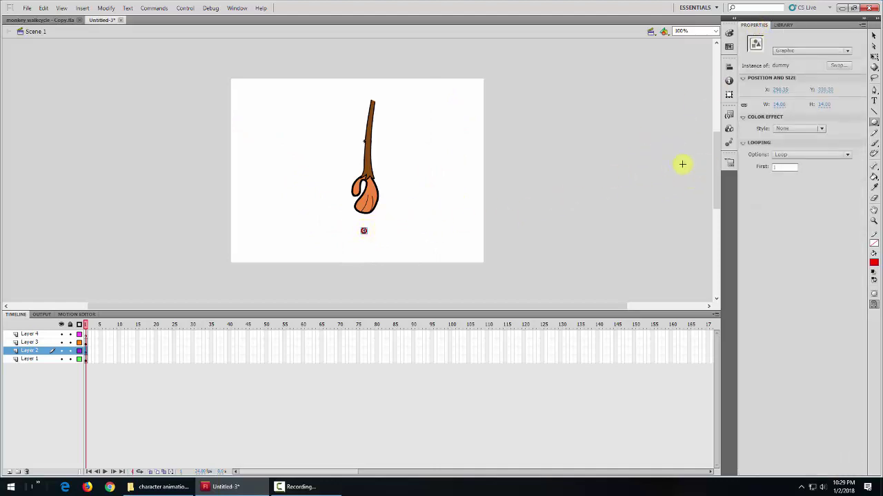
click(783, 128)
click(796, 179)
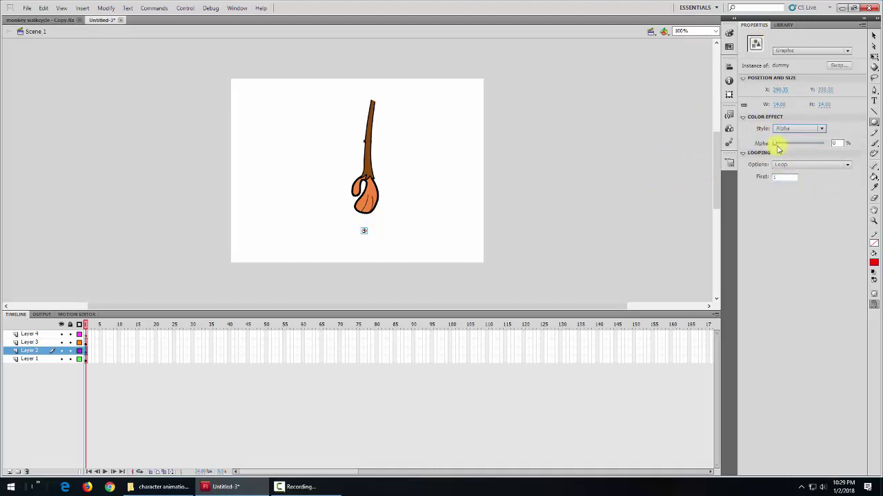
mouse_move(779, 143)
mouse_down()
mouse_move(832, 141)
mouse_move(775, 146)
mouse_up()
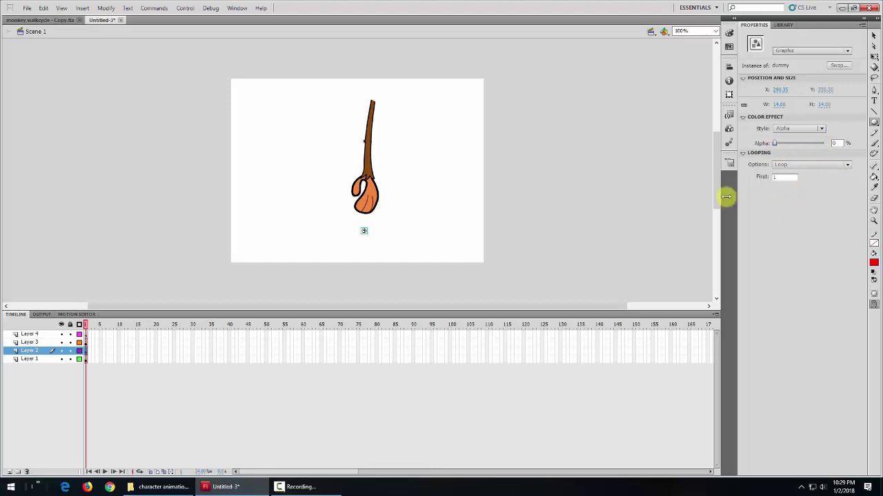
Step: Build a chain of bones from the top of the upper arm through the elbow and wrist to the invisible dummy
click(872, 167)
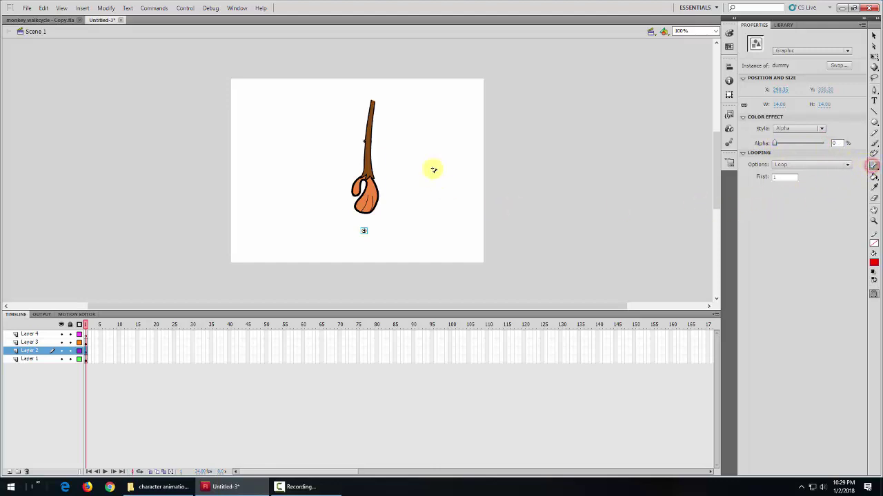
drag(373, 101, 368, 140)
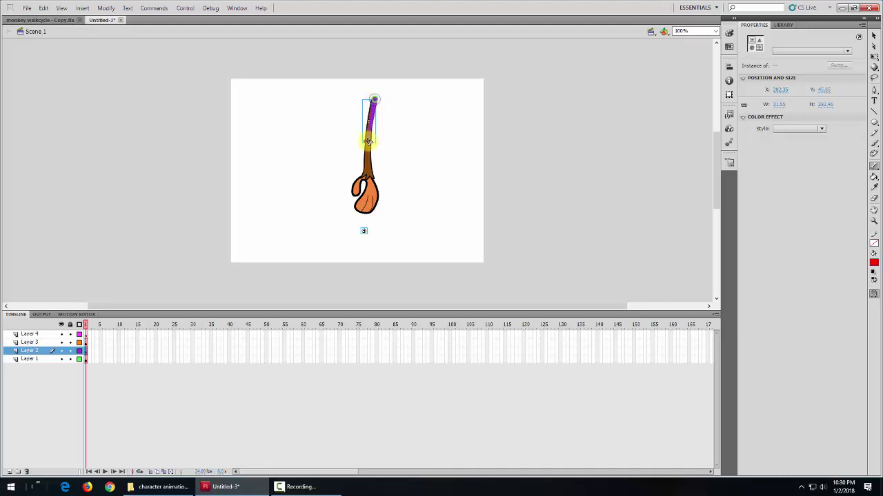
drag(368, 140, 365, 231)
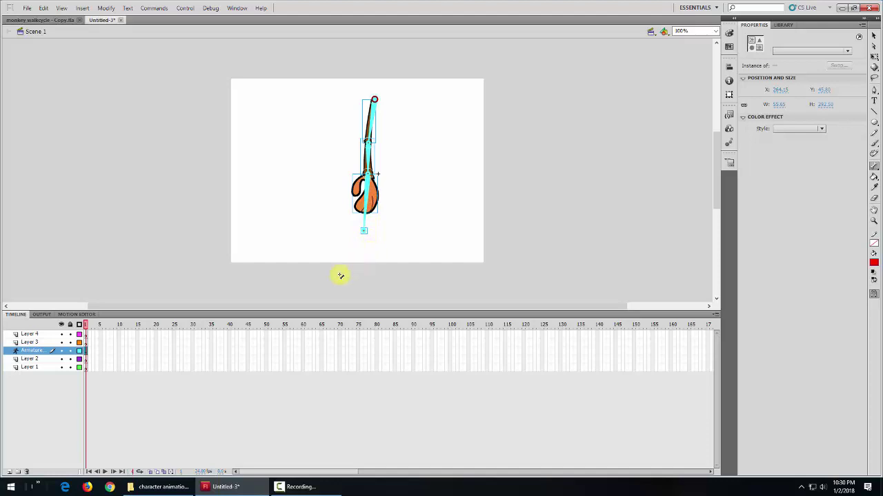
Step: Extend the armature layer to frame 15 and return the playhead to frame 1 with the Selection tool active
click(137, 352)
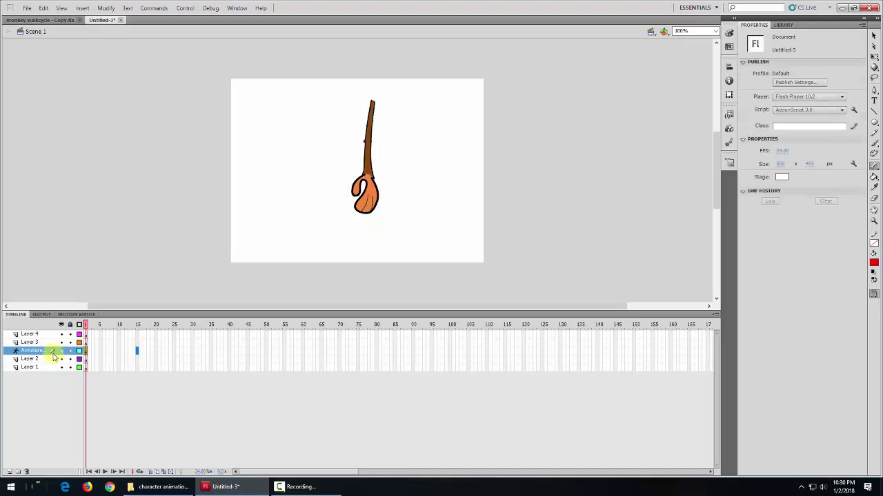
key(F5)
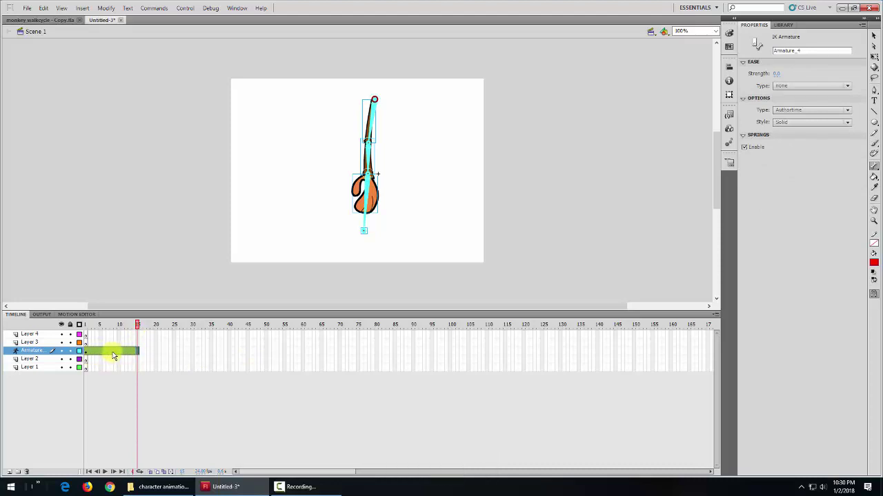
key(v)
drag(134, 325, 139, 325)
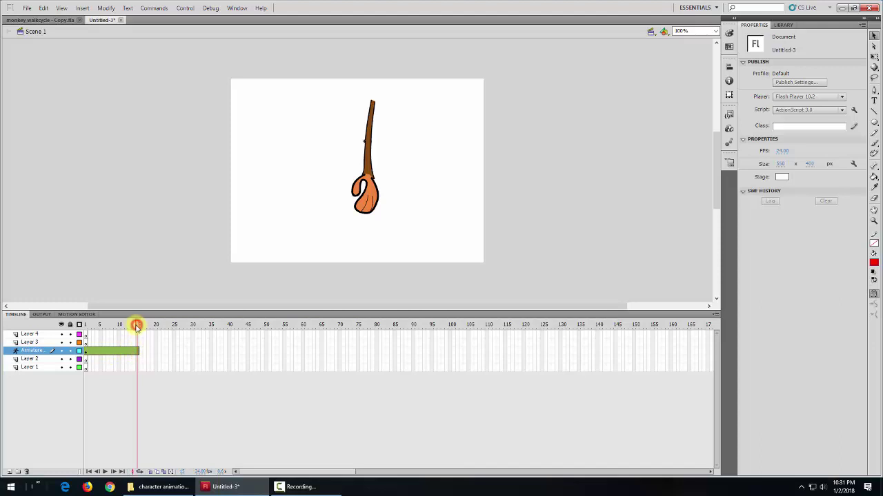
drag(136, 325, 86, 325)
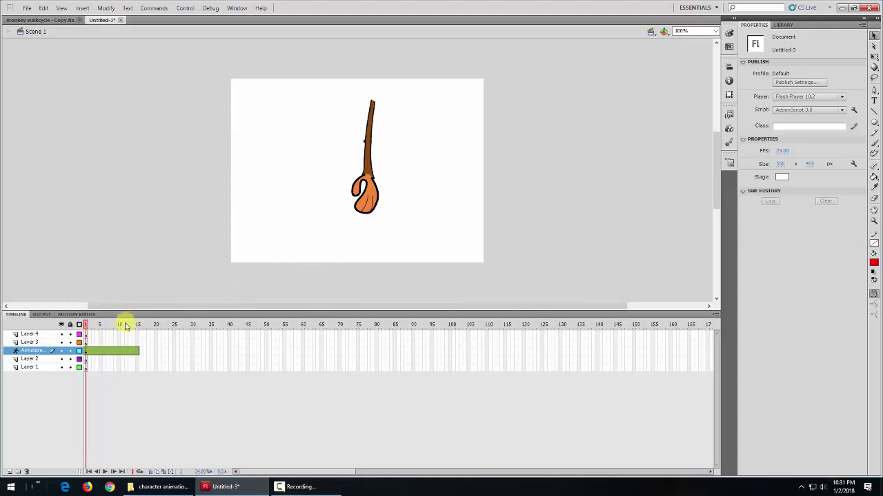
Step: Pose the arm at frame 1 by swinging the hand and its dummy end point up and to the right
click(371, 201)
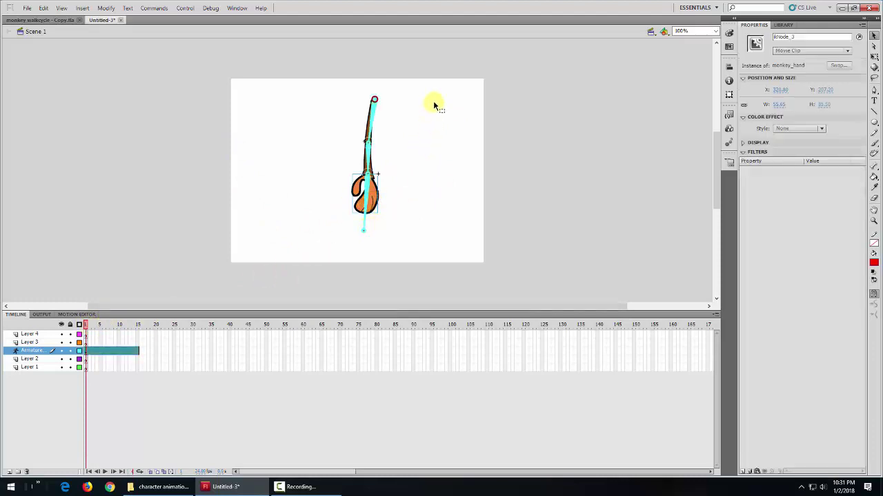
drag(367, 206, 438, 116)
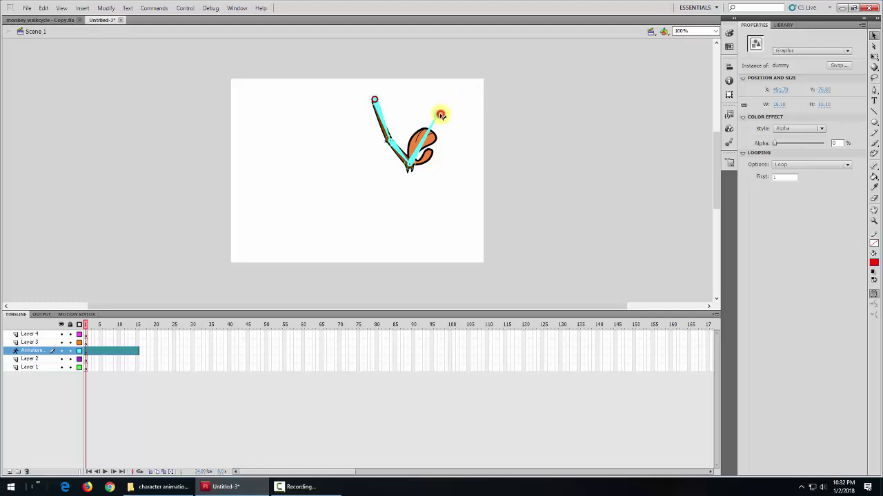
drag(440, 115, 461, 129)
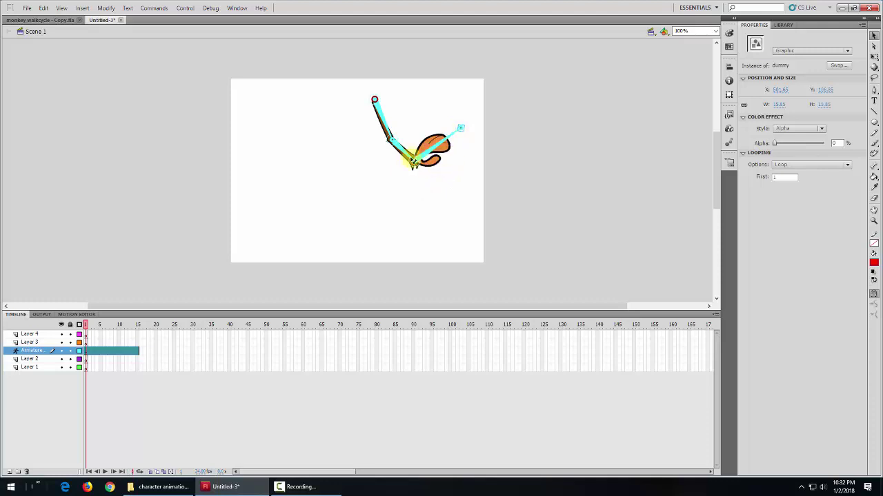
Step: Scrub the armature layer from frame 1 and stop the playhead at frame 15
click(87, 324)
drag(88, 329, 109, 332)
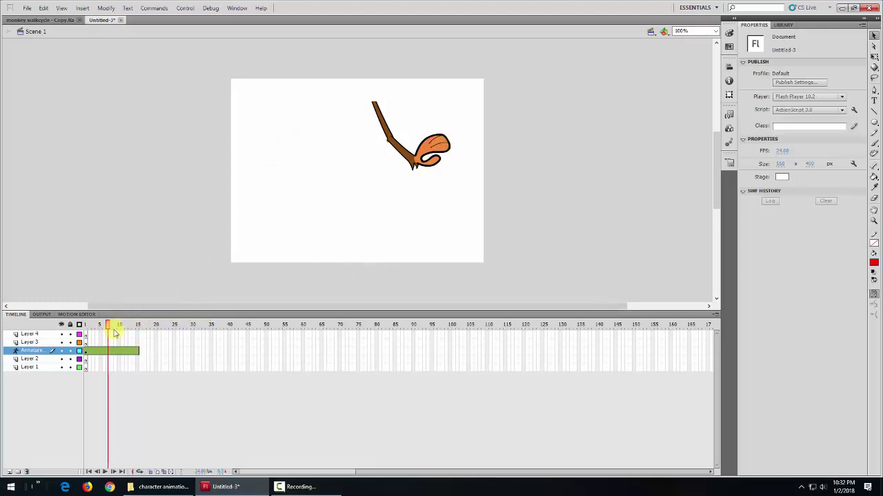
drag(110, 329, 138, 331)
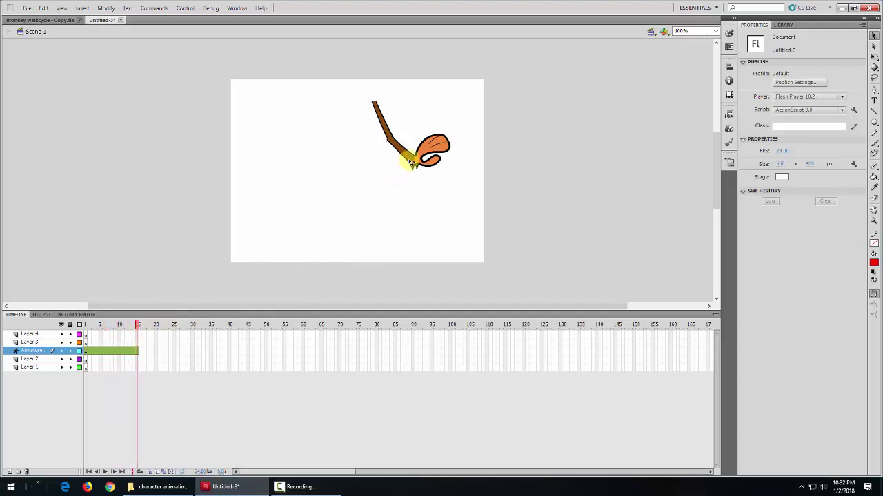
Step: Insert a pose at frame 15 of the armature layer and undo it
click(429, 144)
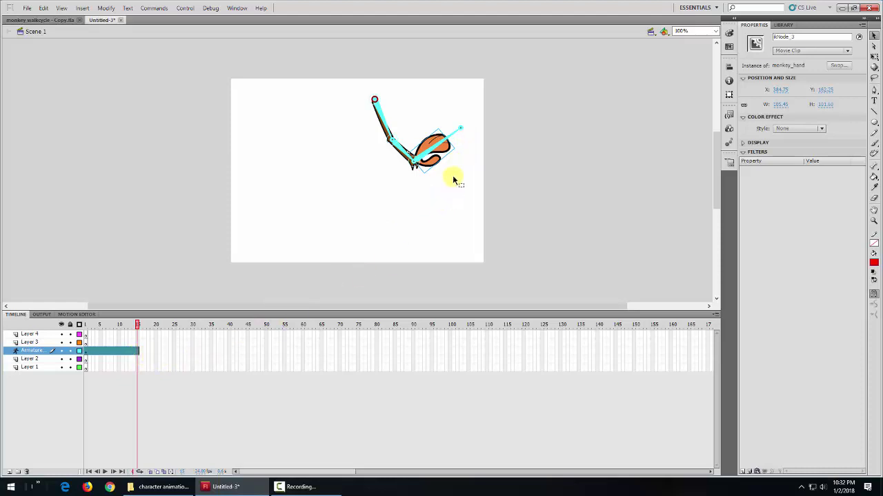
right_click(137, 357)
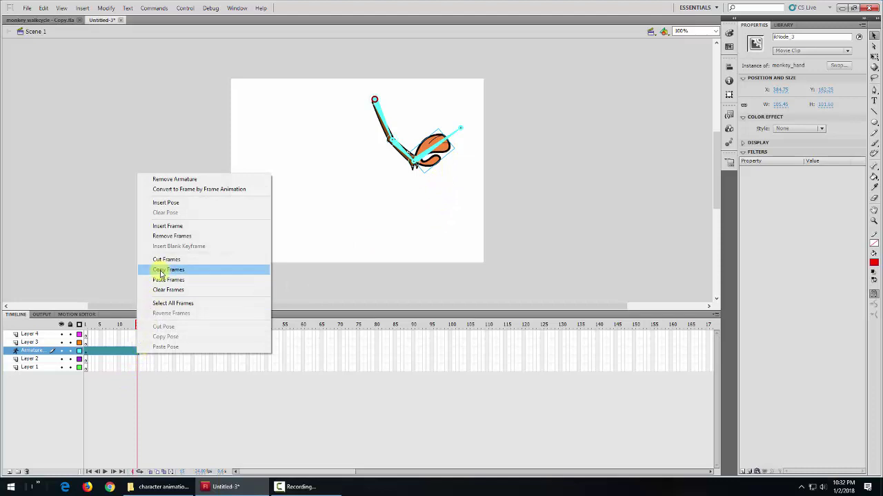
click(165, 203)
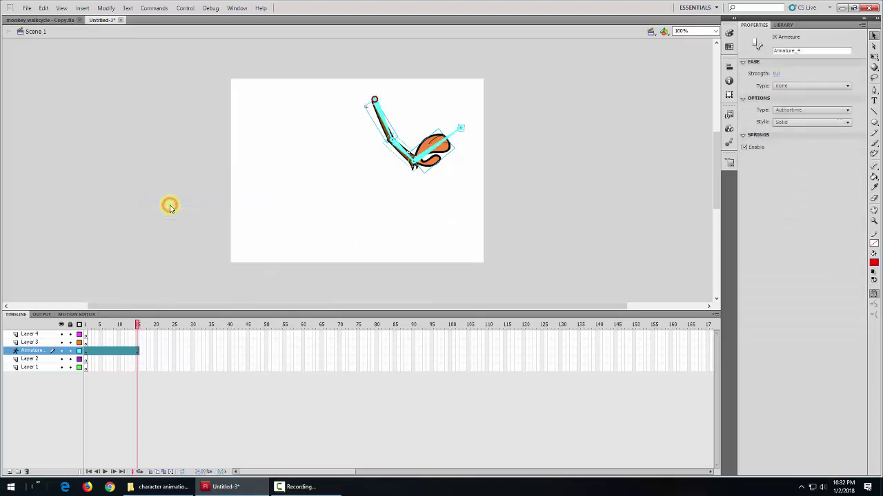
mouse_move(138, 325)
mouse_down()
mouse_move(85, 335)
mouse_move(142, 335)
mouse_up()
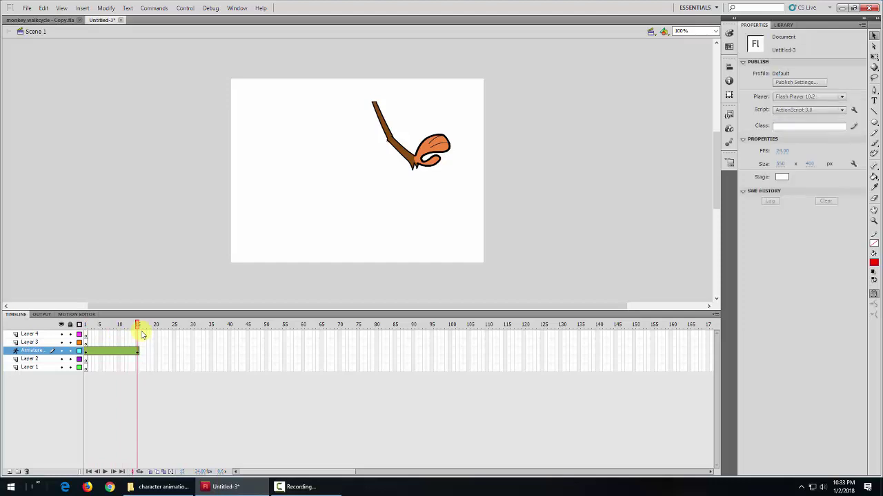
key(ctrl+z)
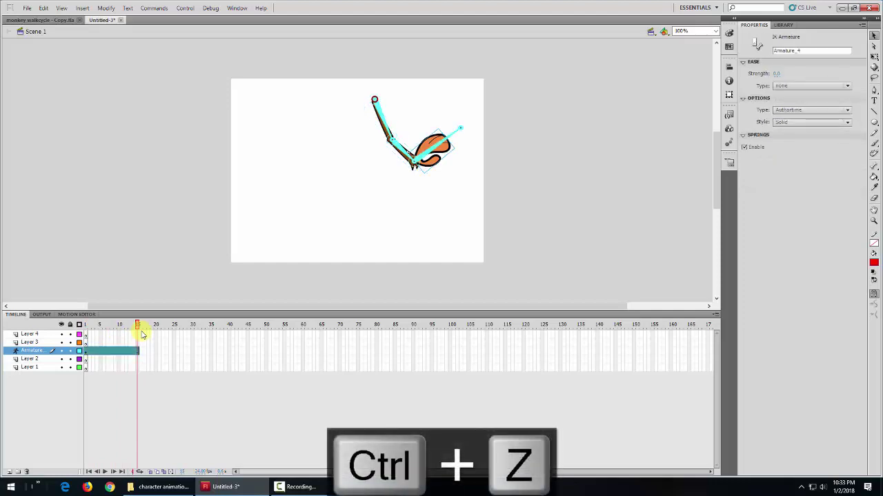
Step: Nudge the hand bone down and back up to record a pose at frame 15, and scrub back to frame 8 to check
click(435, 147)
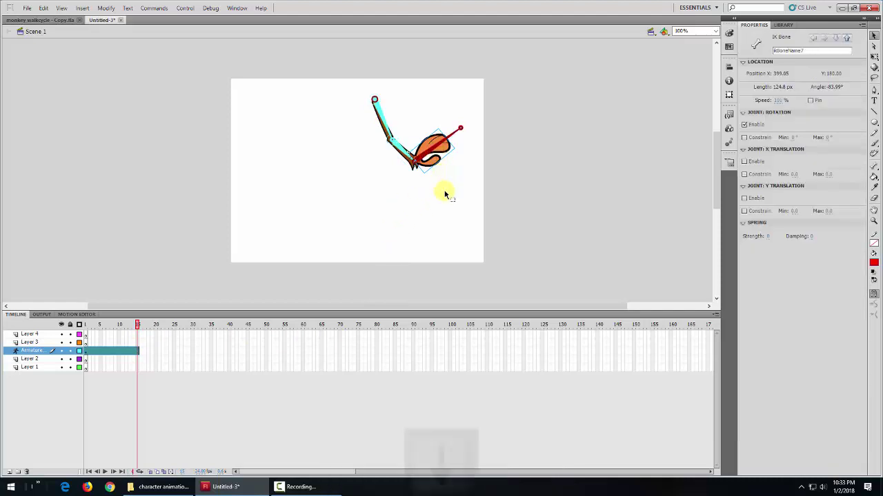
key(Down)
key(Up)
key(Up)
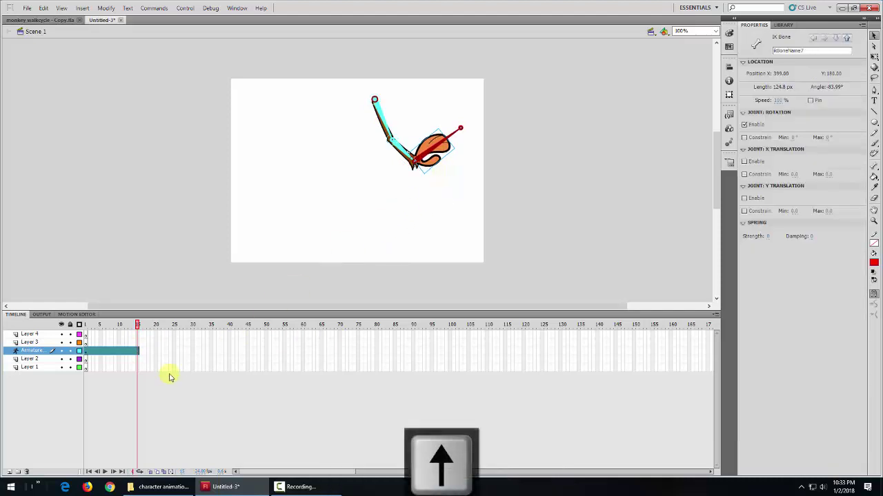
drag(138, 324, 135, 325)
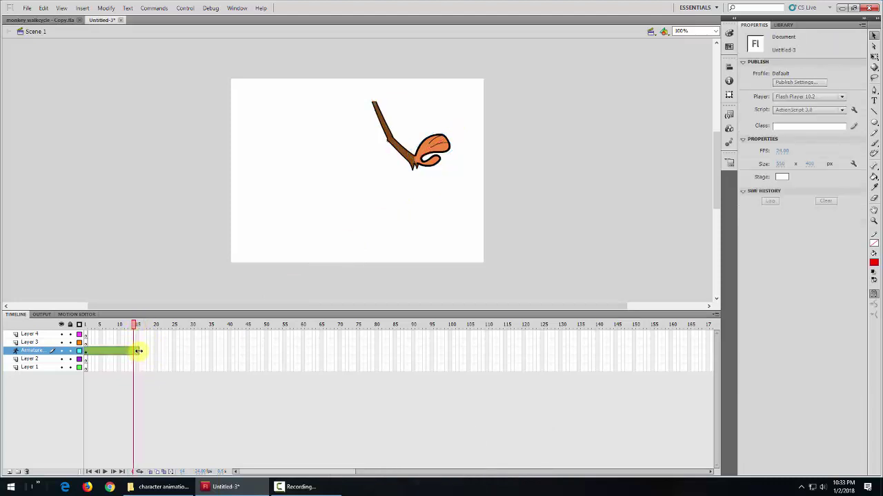
click(136, 356)
click(133, 329)
drag(136, 328, 119, 327)
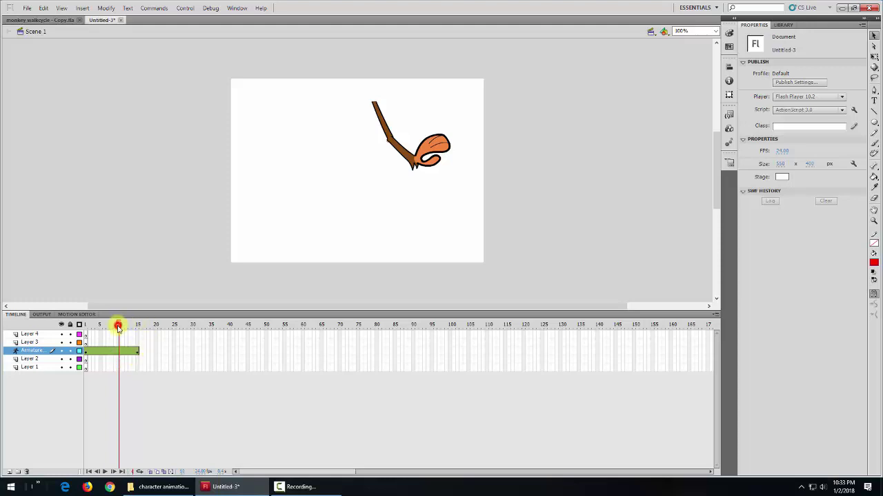
drag(117, 325, 114, 331)
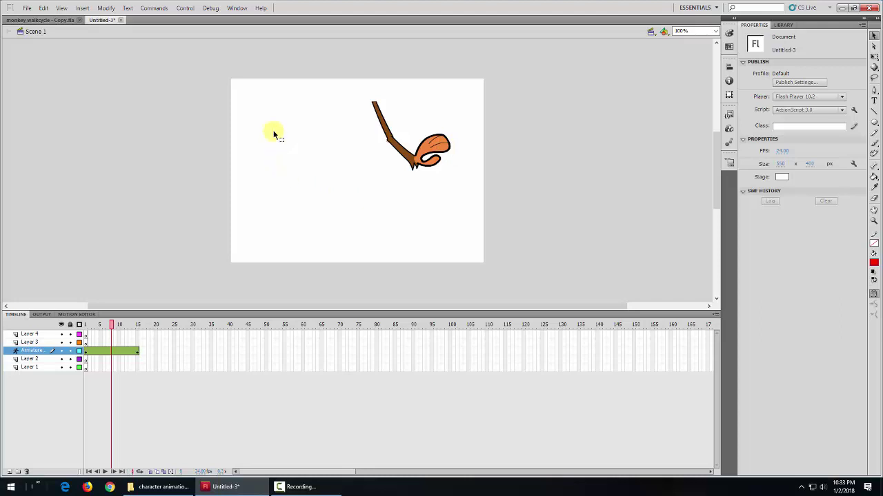
Step: Pose the arm at frame 8 by swinging the hand and its dummy end point across to the left
click(436, 148)
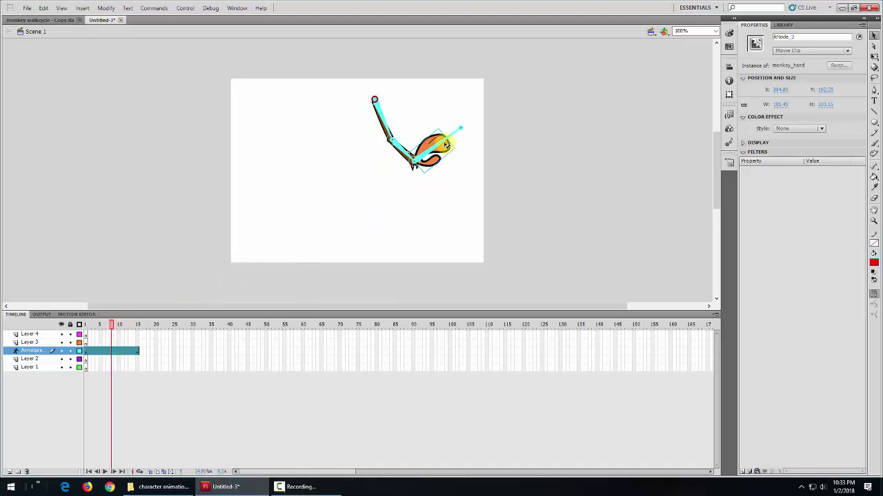
drag(445, 145, 283, 189)
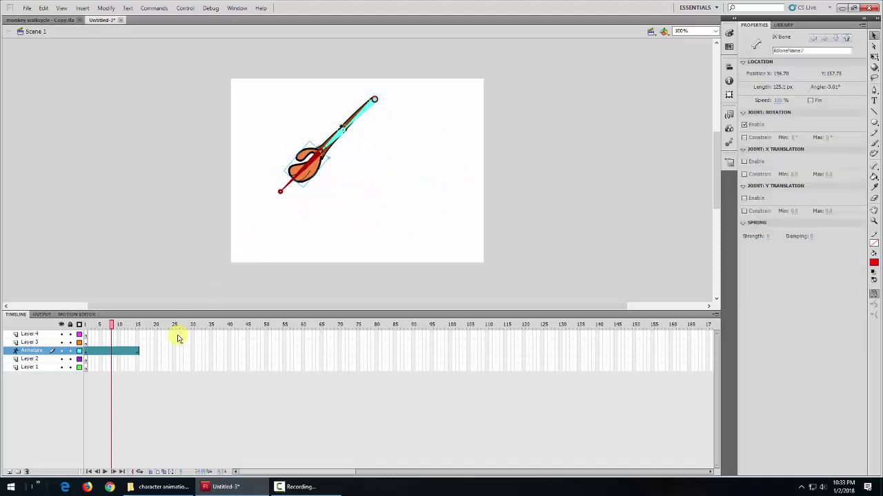
Step: Try to bend the wrist at frame 7 by raising the hand bone and adjusting the arm bones
click(108, 326)
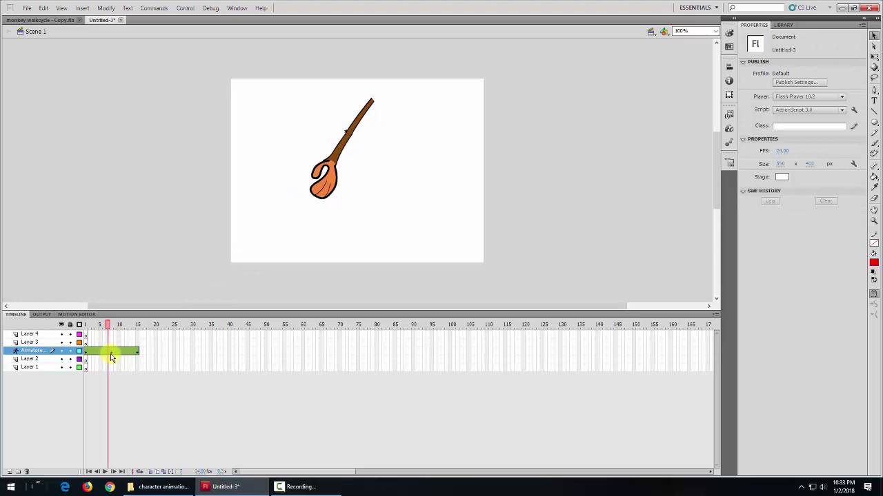
click(322, 192)
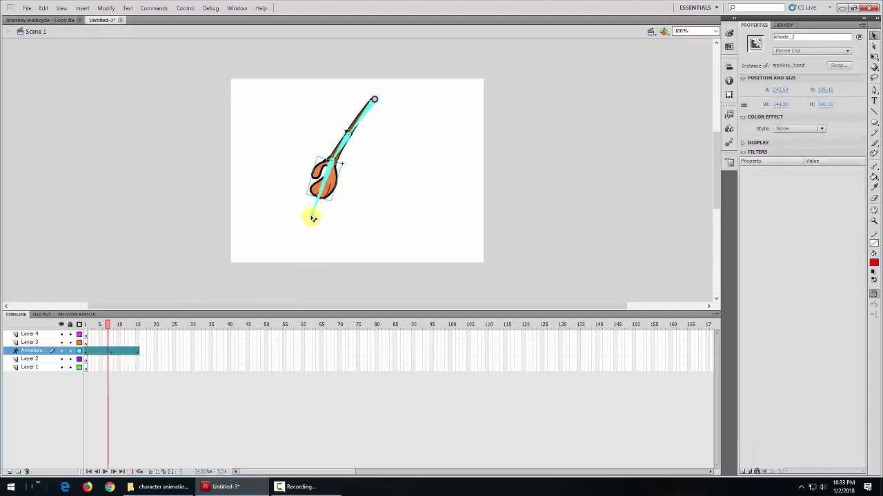
drag(313, 215, 284, 179)
drag(352, 137, 335, 180)
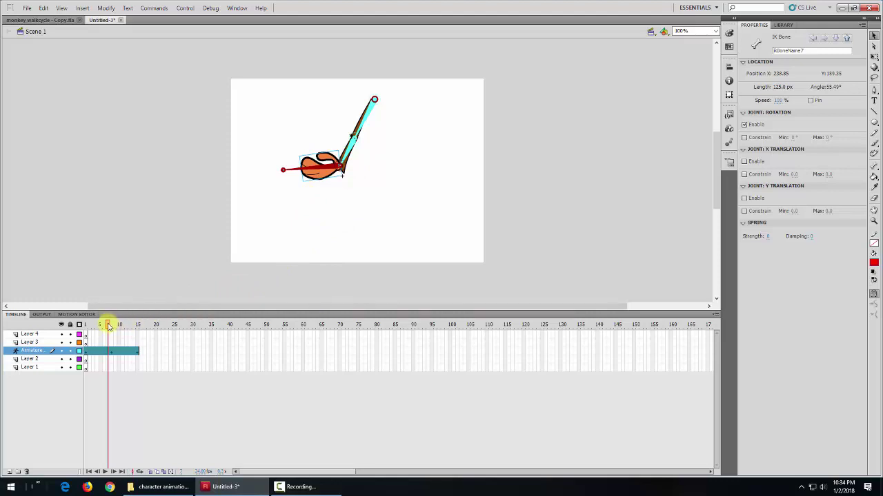
drag(109, 324, 106, 324)
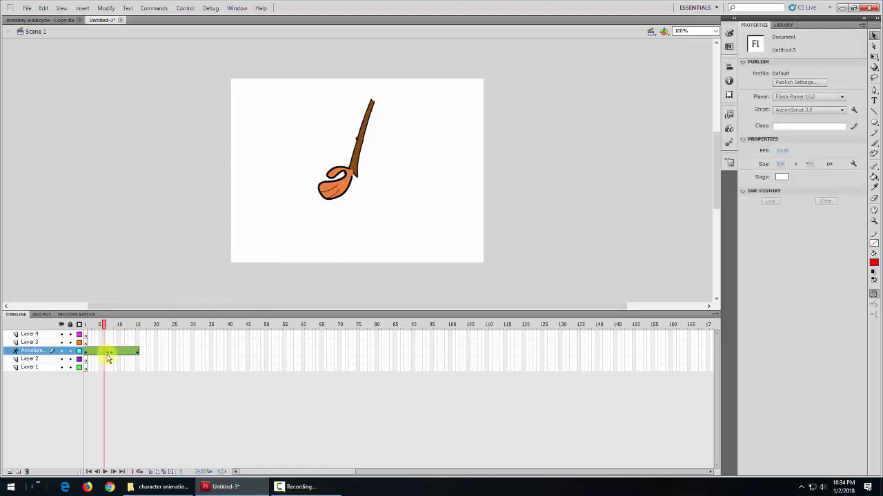
Step: Undo the wrist and arm bone changes made at frame 7
key(ctrl+z)
key(ctrl+z)
key(ctrl+z)
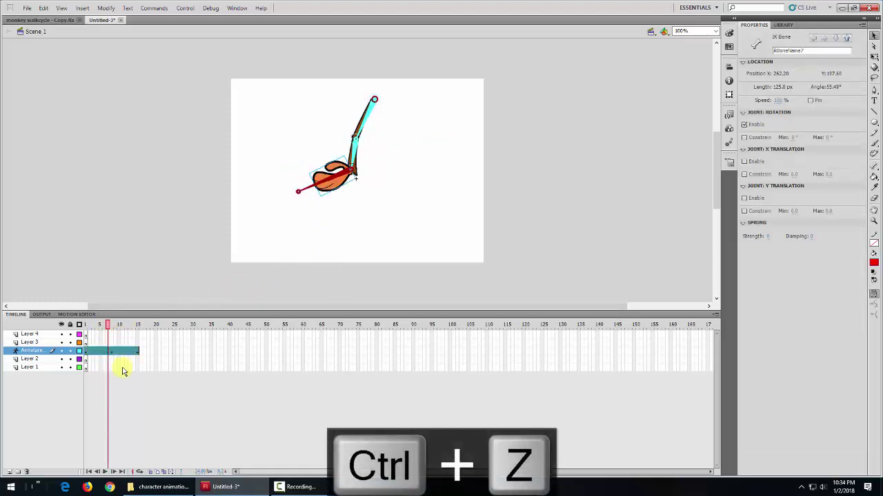
key(ctrl+z)
key(ctrl+z)
key(ctrl+z)
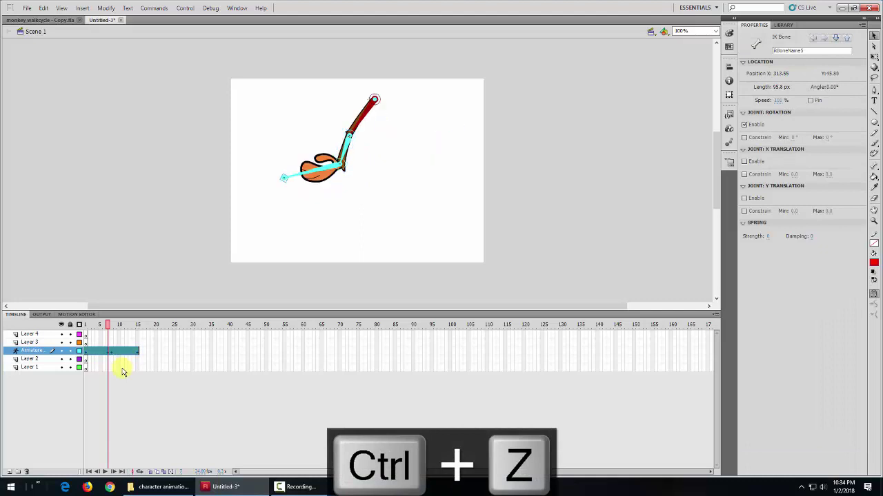
key(ctrl+z)
key(ctrl+z)
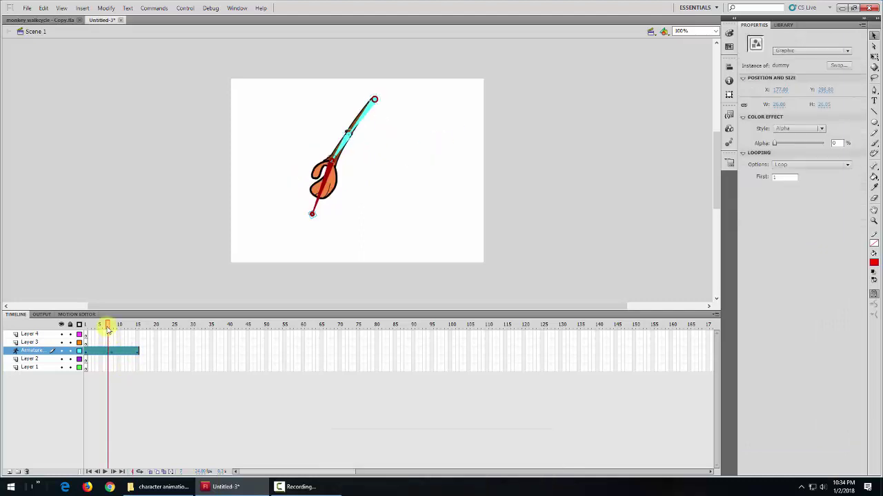
Step: Bend the wrist at frame 8 by raising the hand's dummy end point, and scrub to frame 15 to check
drag(107, 329, 111, 328)
click(315, 302)
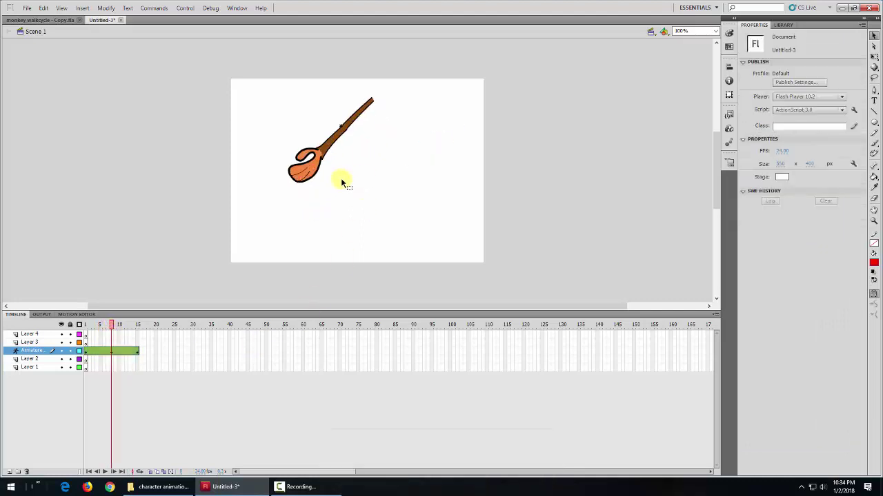
click(308, 183)
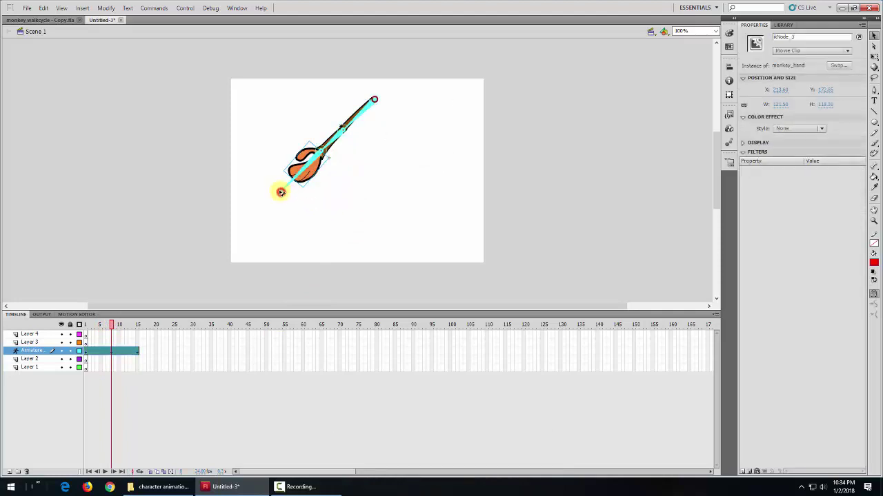
drag(280, 193, 272, 168)
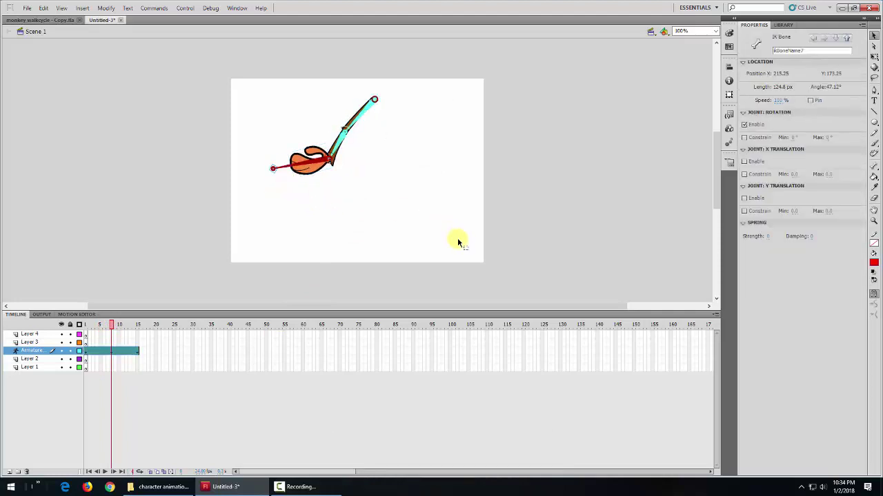
drag(111, 325, 137, 345)
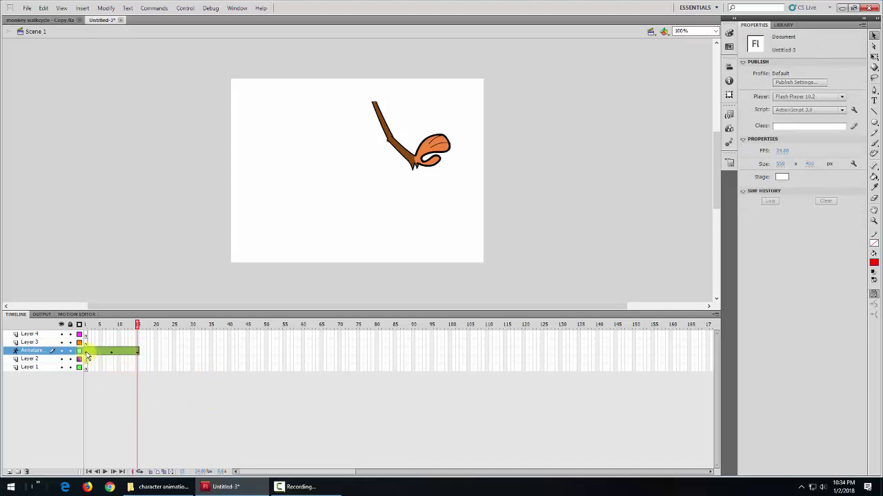
Step: Copy frames 1 to 15 of the armature layer
drag(86, 353, 136, 355)
right_click(127, 353)
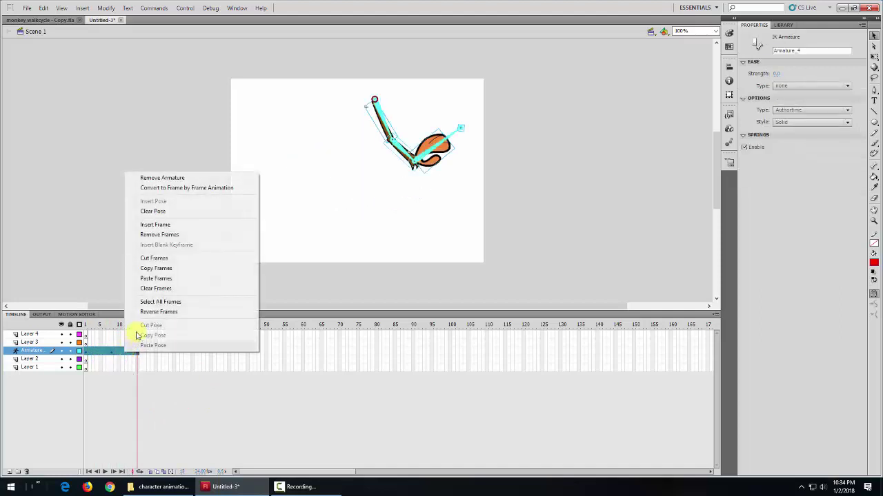
click(160, 268)
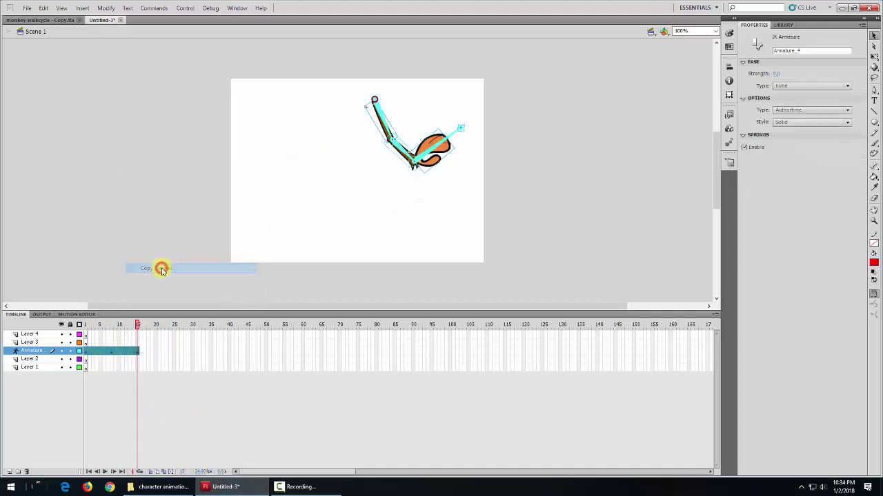
Step: Create a graphic symbol named mrgarm and paste the copied armature frames at its first frame
click(80, 8)
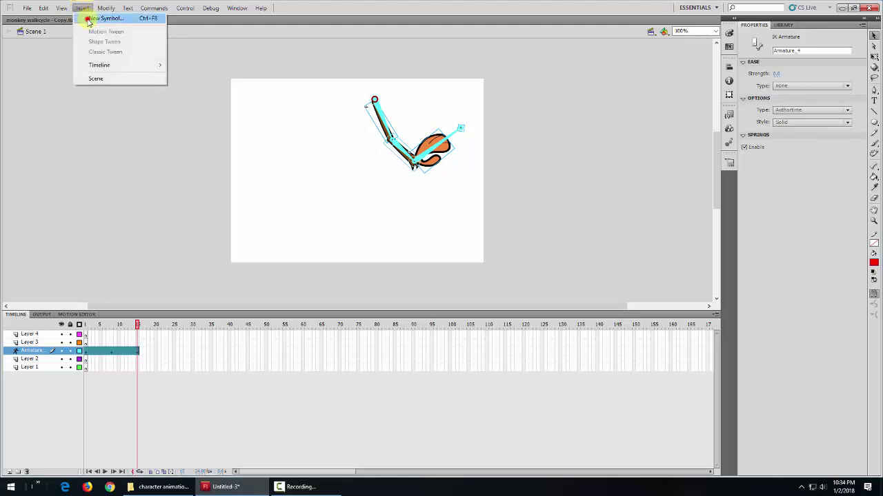
click(89, 18)
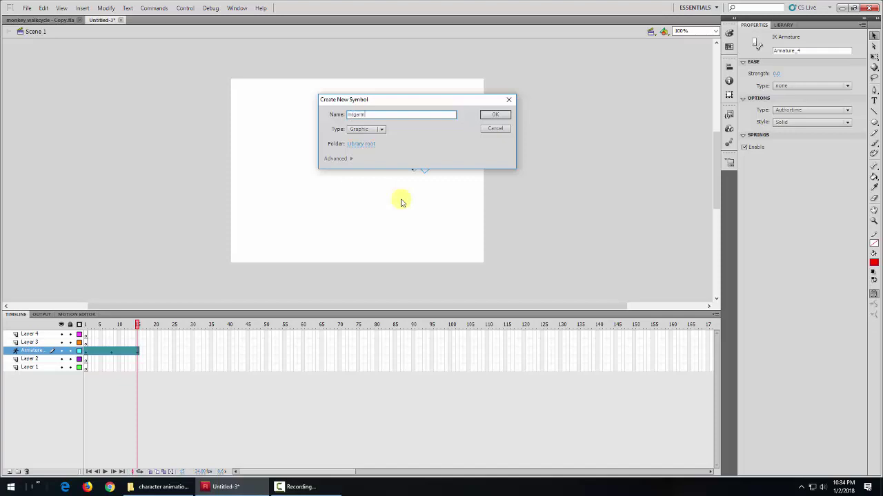
click(492, 117)
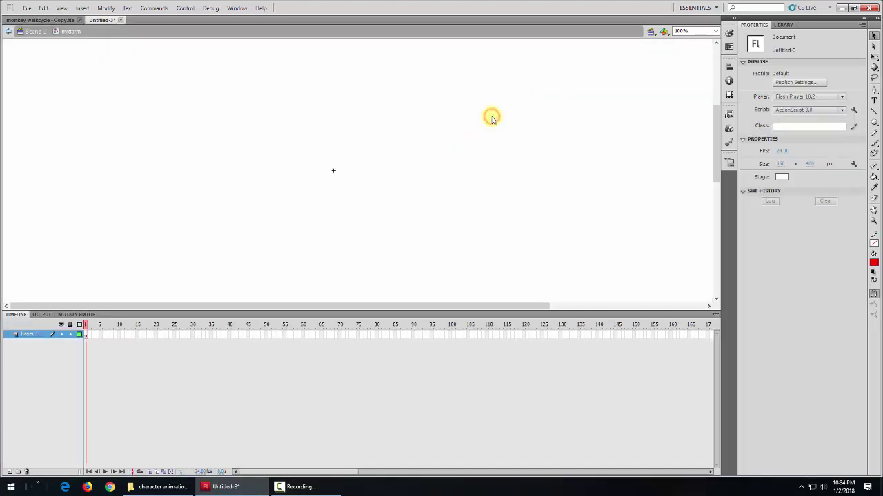
right_click(86, 338)
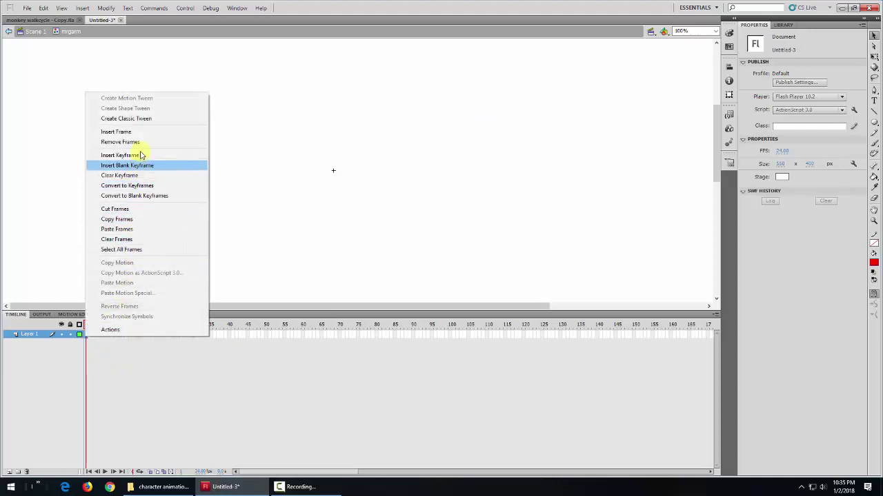
click(134, 229)
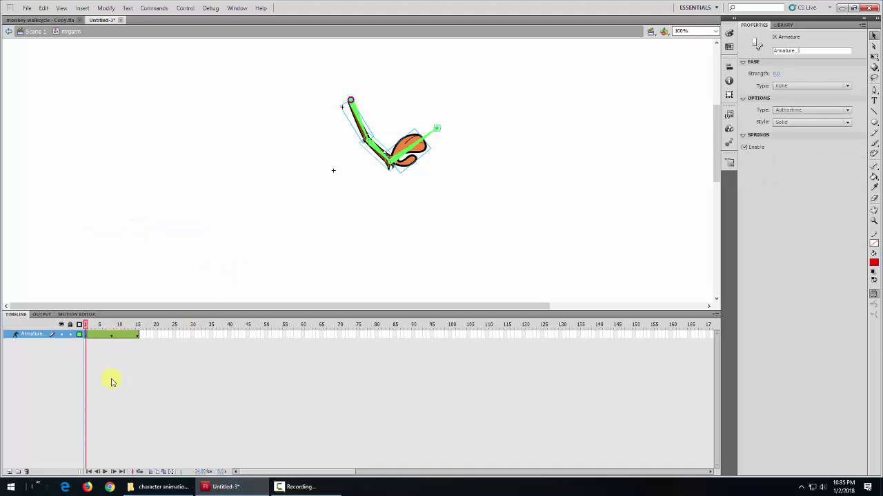
Step: Return to Scene 1, open the mrgarm symbol from the library to review its arm animation, and return to the scene
click(34, 33)
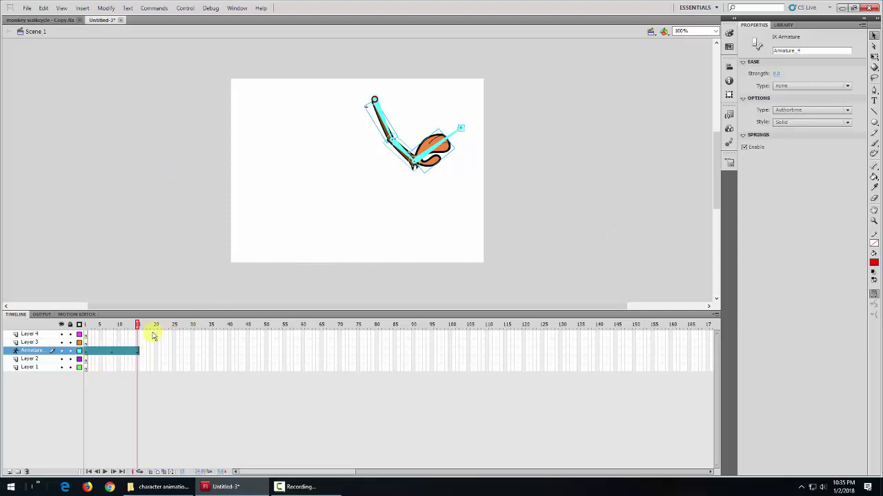
click(159, 367)
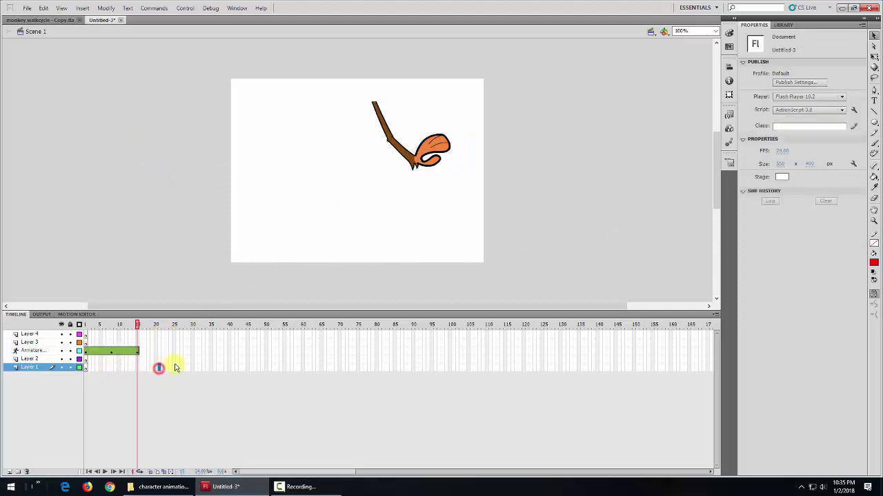
click(783, 26)
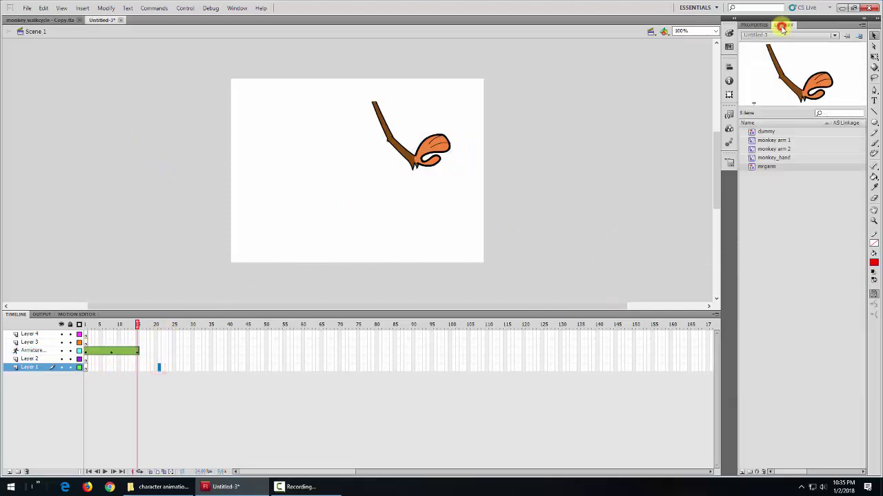
double_click(751, 168)
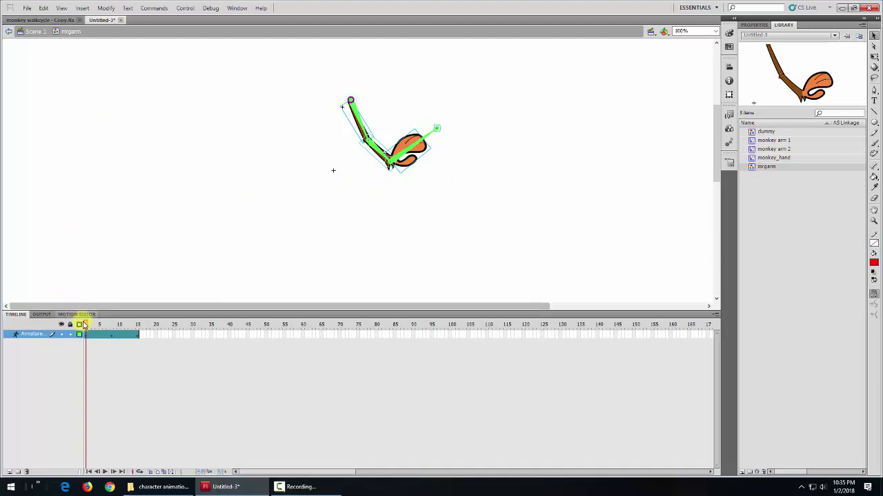
mouse_move(90, 327)
mouse_down()
mouse_move(120, 326)
mouse_move(86, 326)
mouse_up()
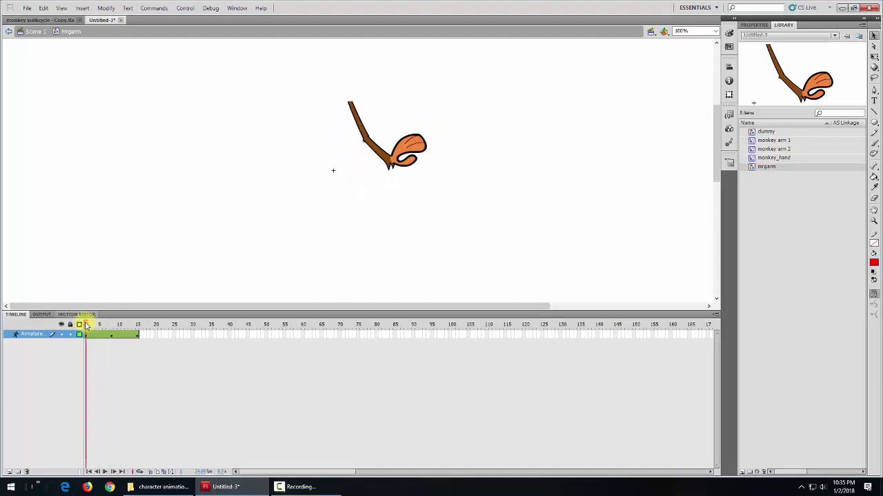
click(33, 32)
click(41, 21)
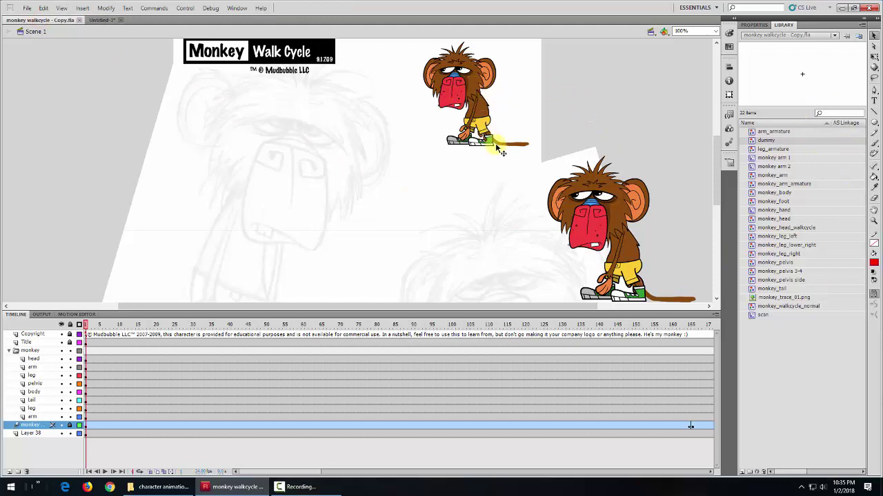
click(101, 20)
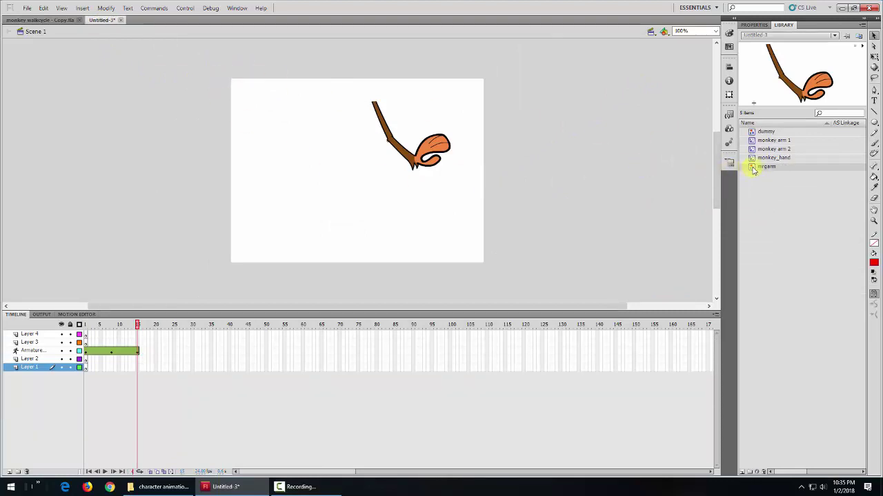
click(54, 22)
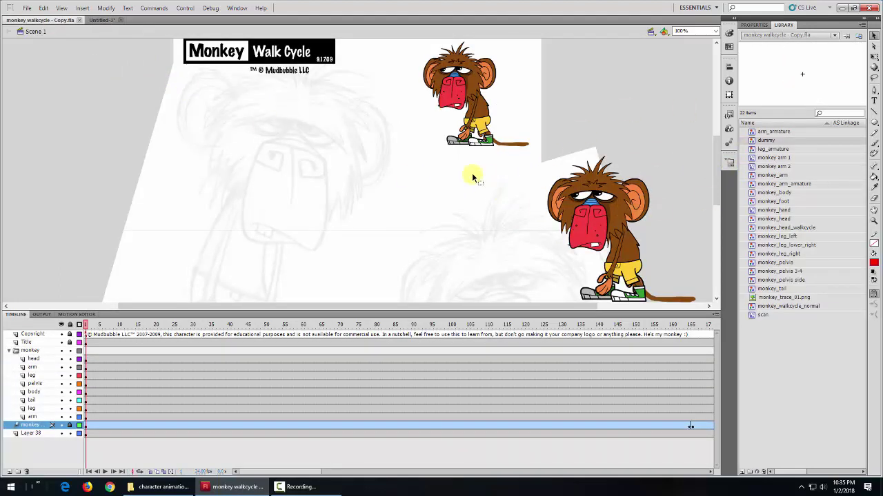
click(100, 21)
Step: Copy the mrgarm symbol from the Untitled-3 library and paste it into the library of monkey walkcycle - Copy.fla
right_click(753, 170)
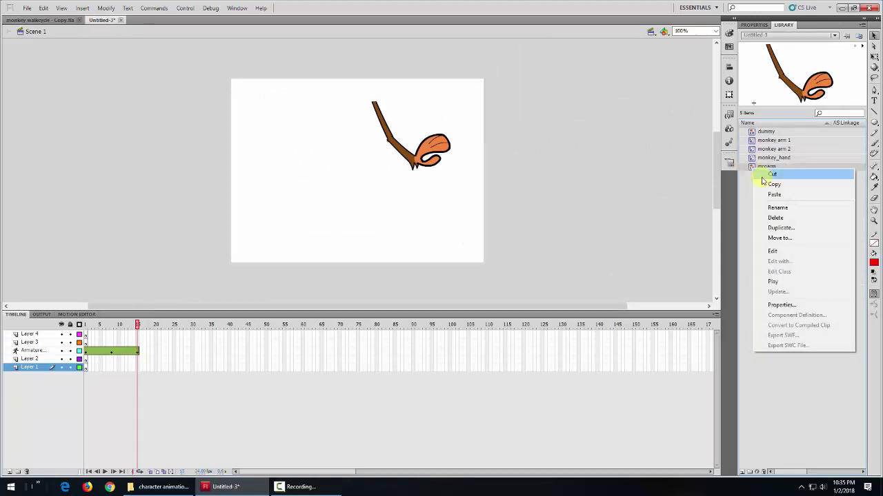
click(764, 184)
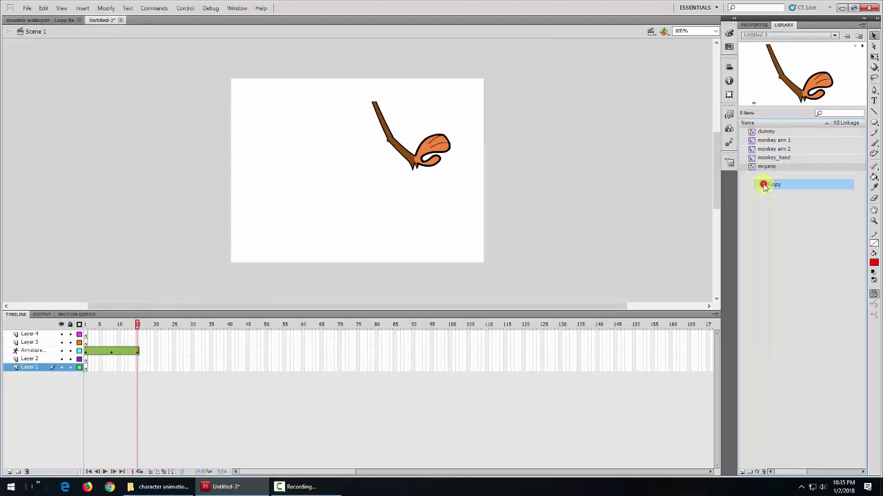
click(34, 19)
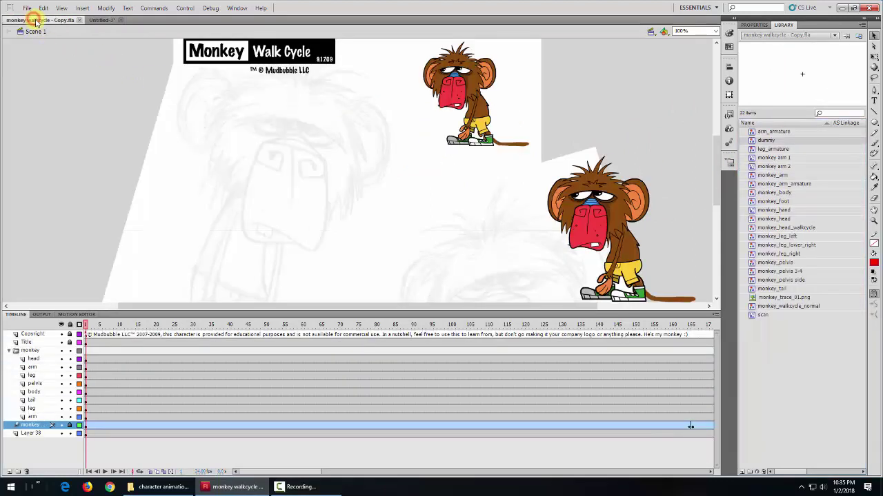
right_click(765, 338)
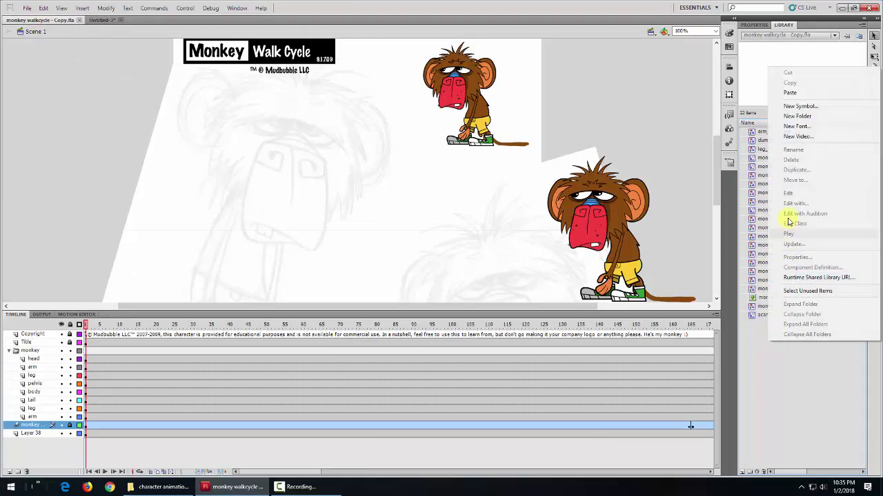
click(792, 93)
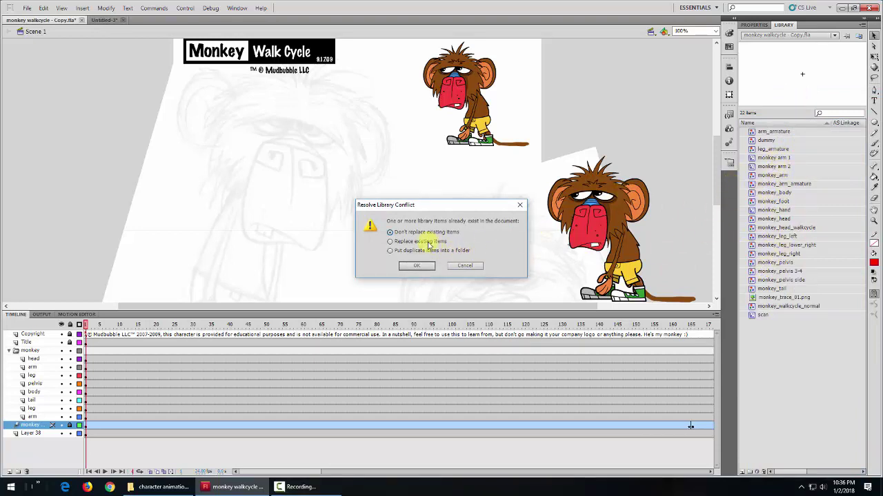
Step: Resolve the library conflict by putting duplicate items into a folder, and expand that folder in the library
click(390, 252)
click(416, 268)
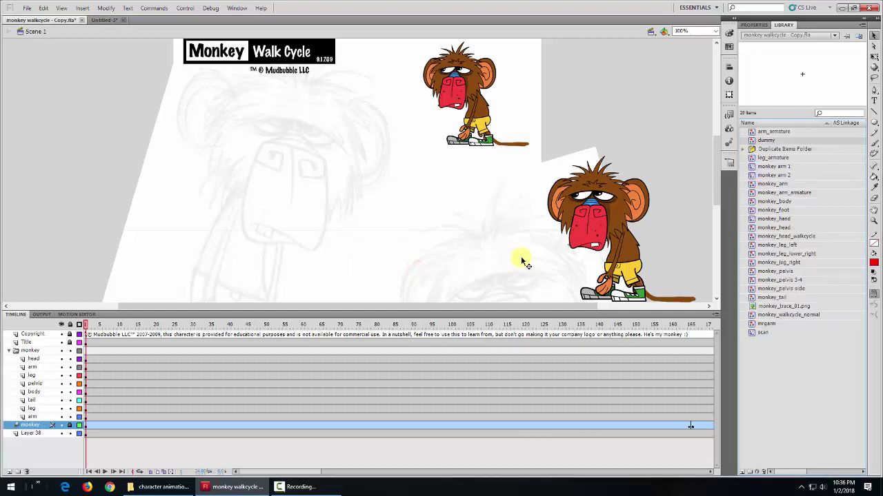
click(741, 150)
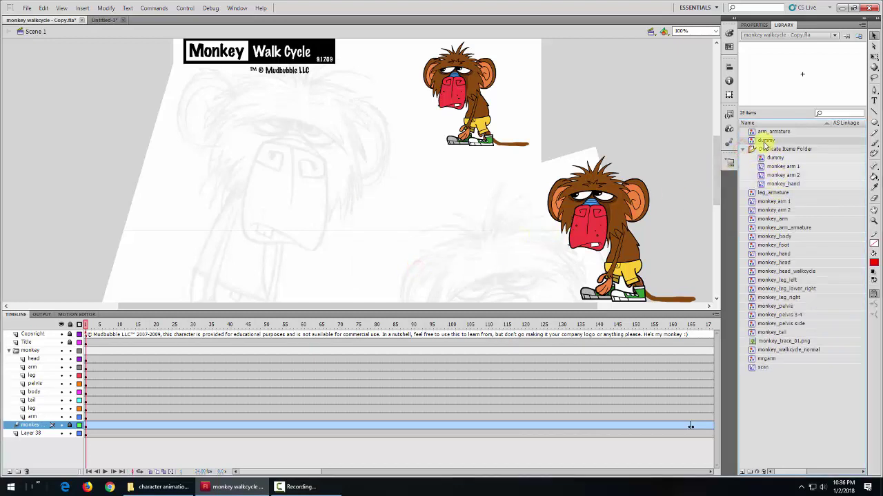
Step: Collapse the duplicate items folder, unlock the upper arm layer, and delete the small monkey's front arm from it
click(743, 150)
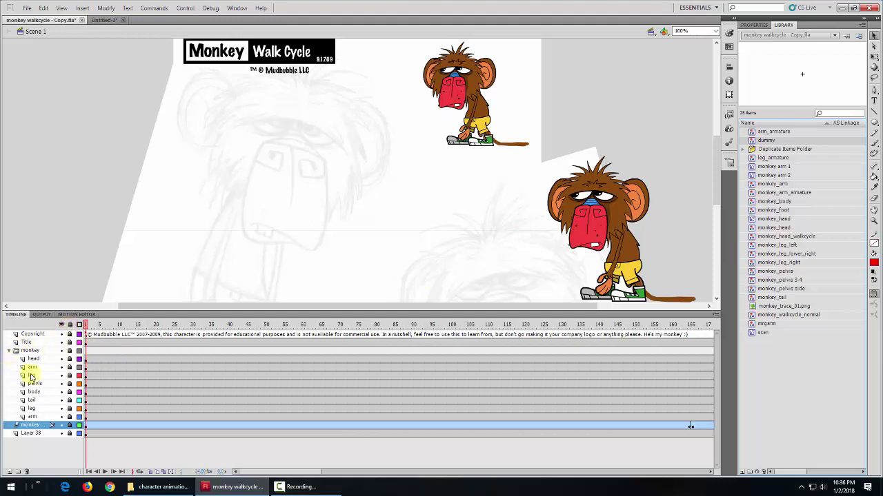
click(467, 128)
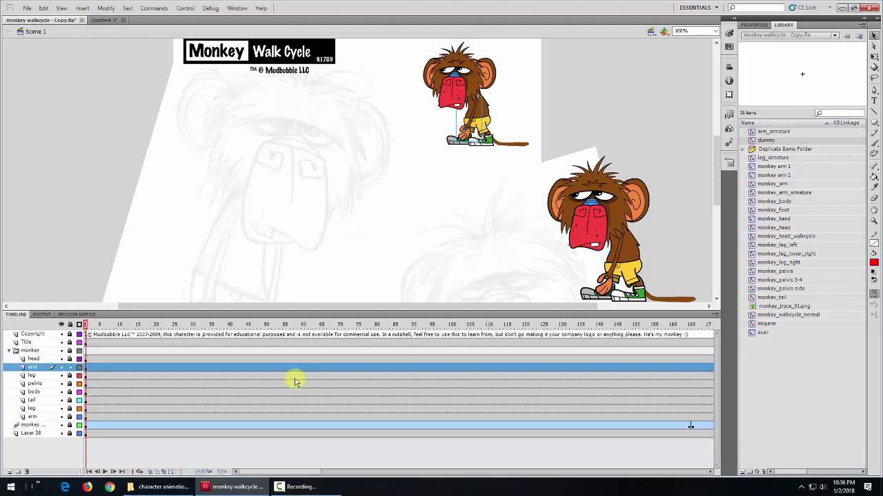
mouse_move(86, 328)
mouse_down()
mouse_move(153, 321)
mouse_move(133, 338)
mouse_move(86, 343)
mouse_up()
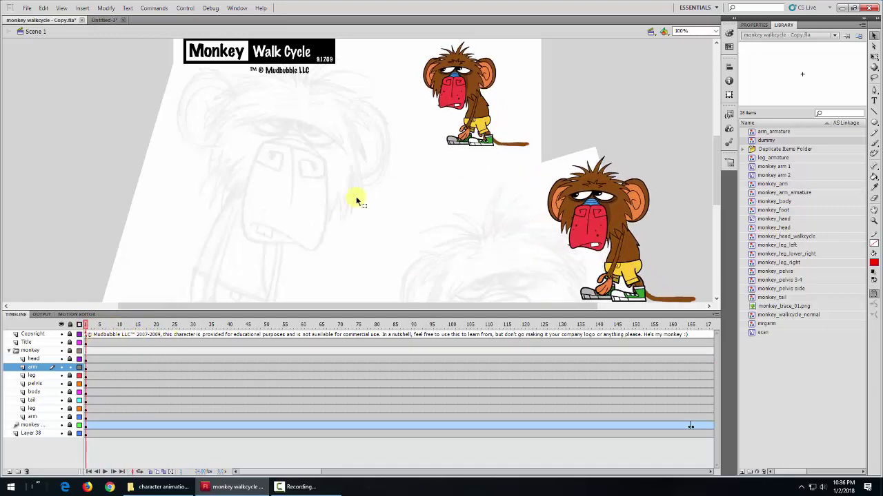
click(469, 136)
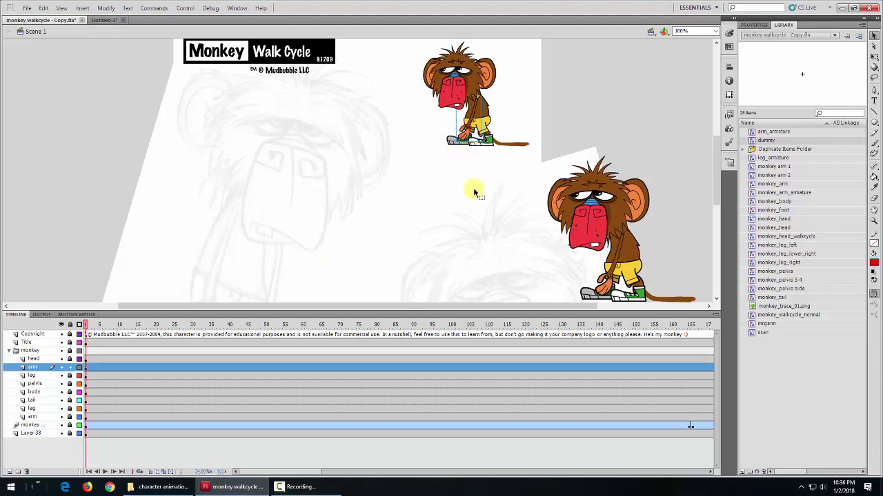
key(Delete)
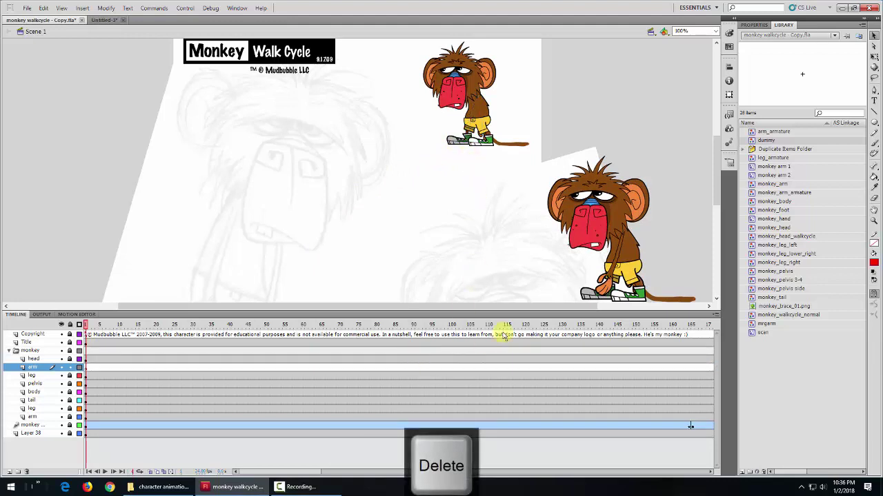
Step: Place the mrgarm symbol on the upper arm layer and scale it down with Free Transform to fit the small monkey
drag(766, 324, 504, 157)
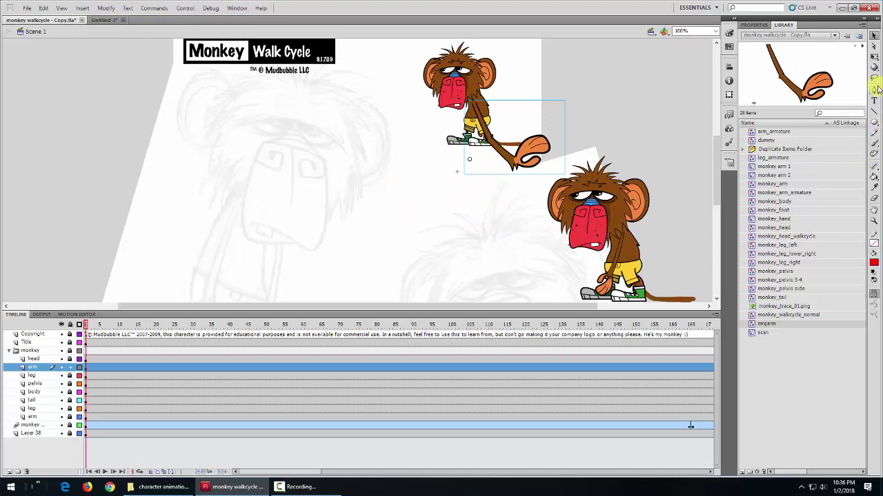
click(873, 59)
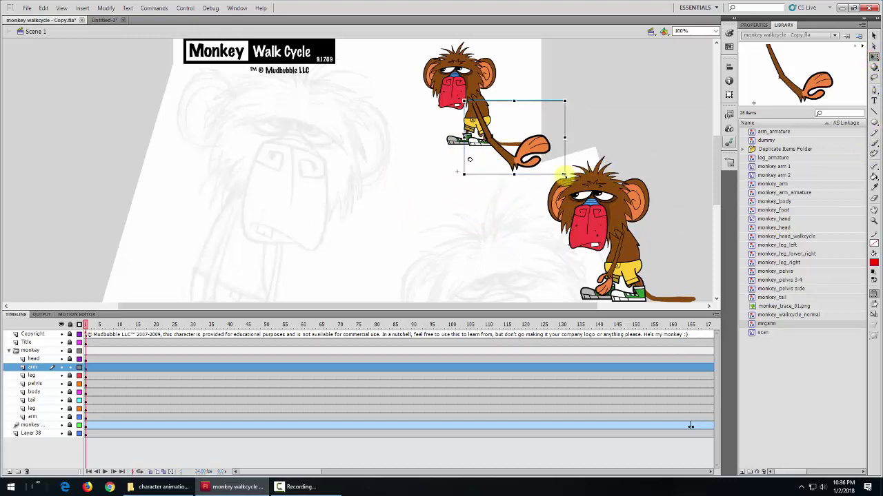
drag(563, 174, 551, 166)
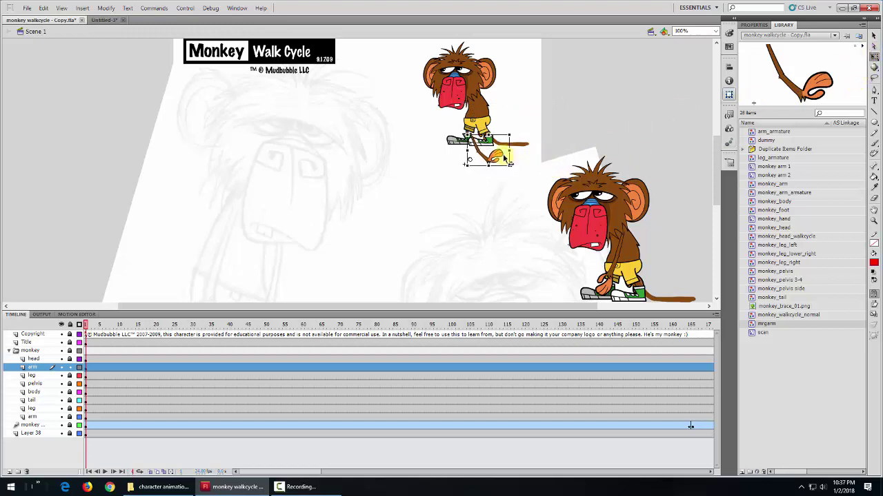
Step: Position the new arm over the small monkey's shoulder at frame 1, with fine nudges left and up
drag(482, 157, 489, 129)
key(Left)
key(Left)
key(Left)
key(Left)
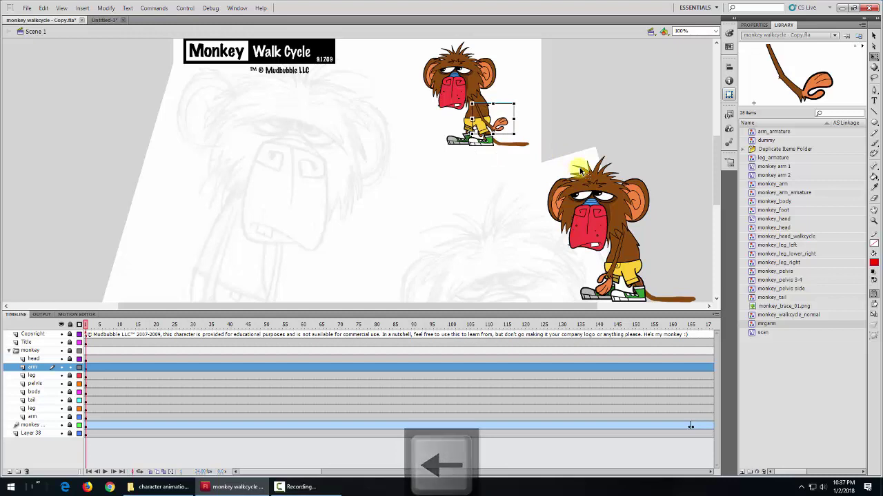
key(Up)
key(Up)
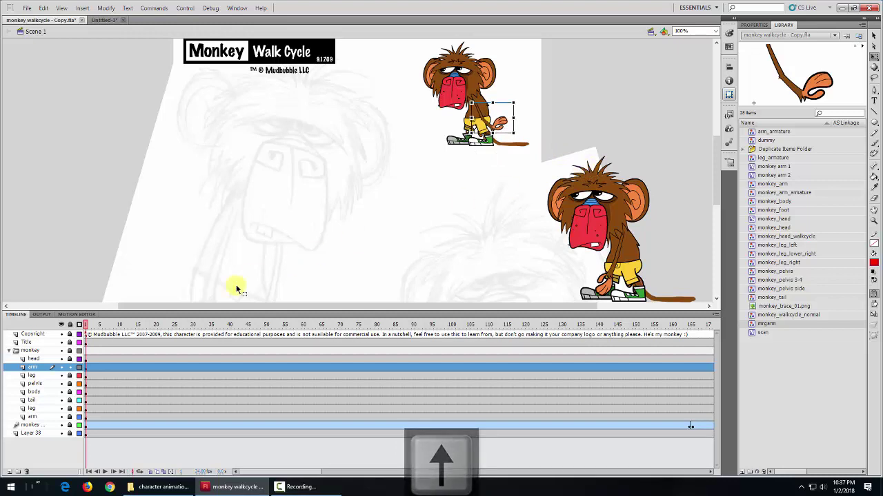
Step: At frame 12, raise the front arm in small nudges so it lines up with the small monkey's shoulder
drag(85, 327, 126, 336)
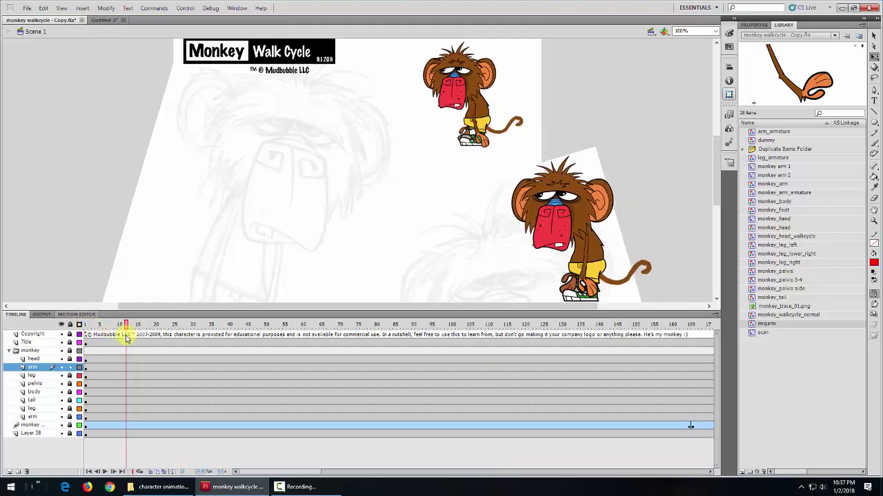
click(482, 138)
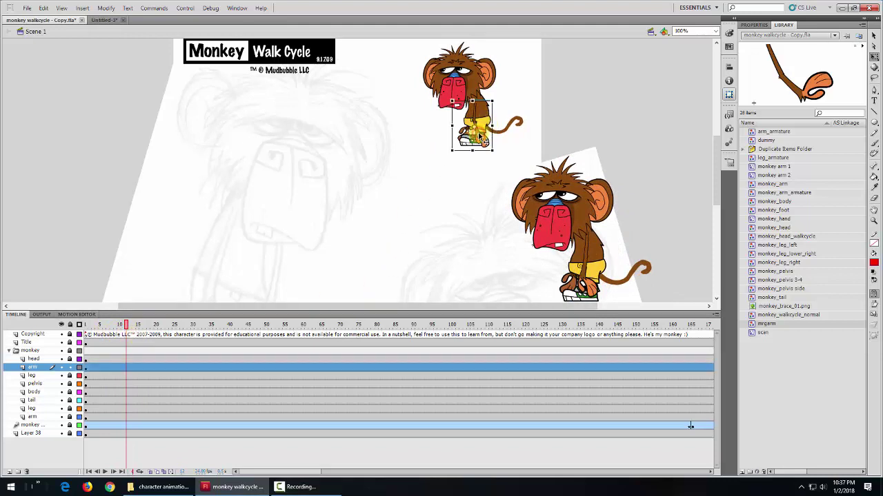
key(Up)
key(Up)
key(Up)
key(Up)
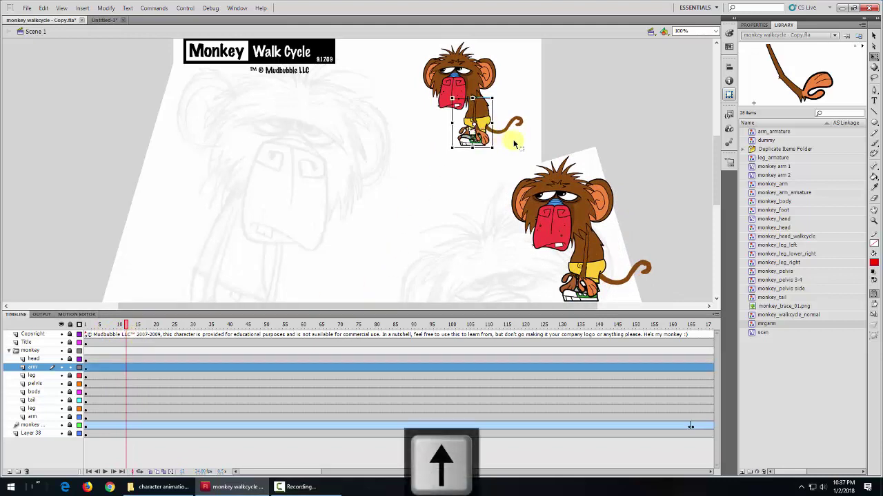
key(Up)
key(Up)
key(Up)
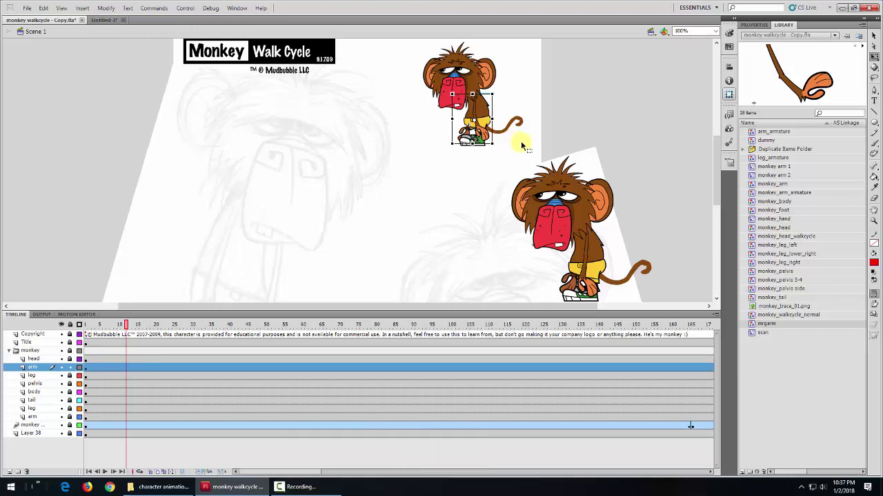
key(Down)
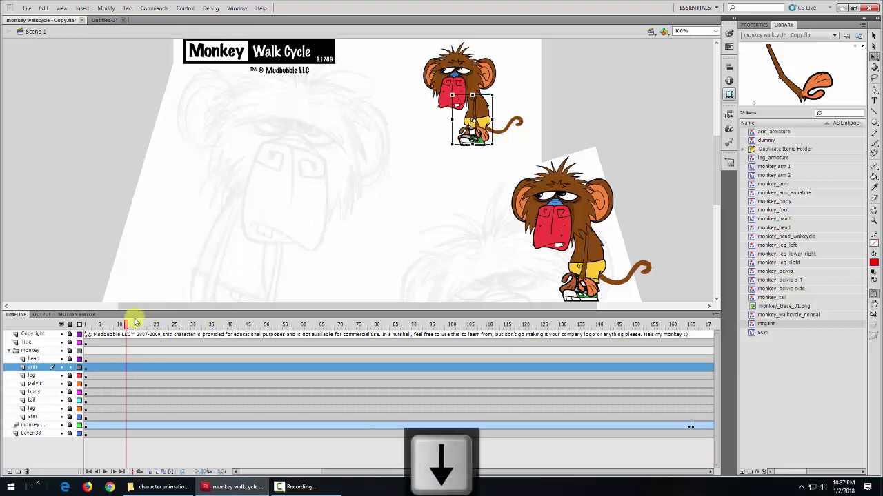
Step: At frame 1, compare the looping settings of the front arm and the far arm, unlocking only the layer being inspected
drag(124, 323, 85, 344)
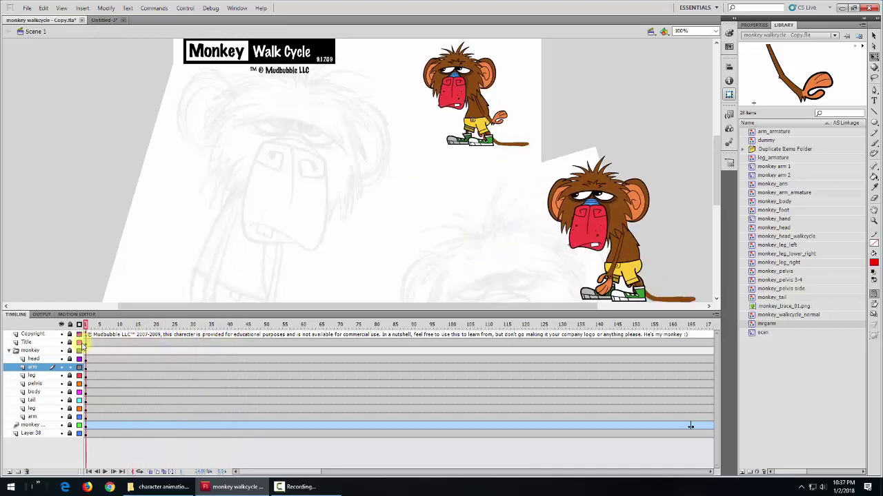
click(501, 122)
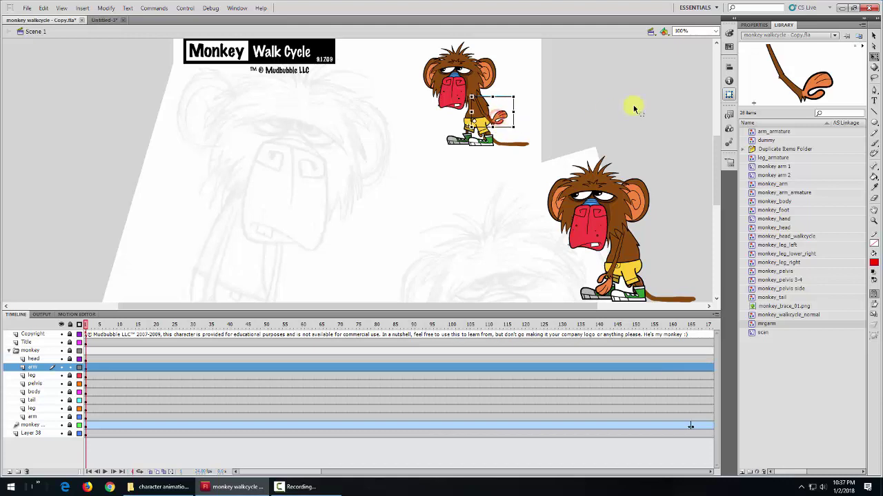
click(753, 25)
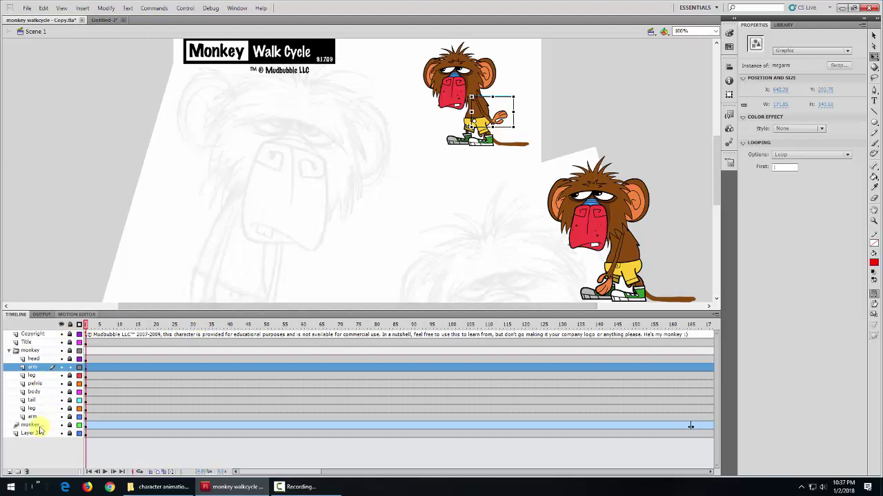
click(72, 368)
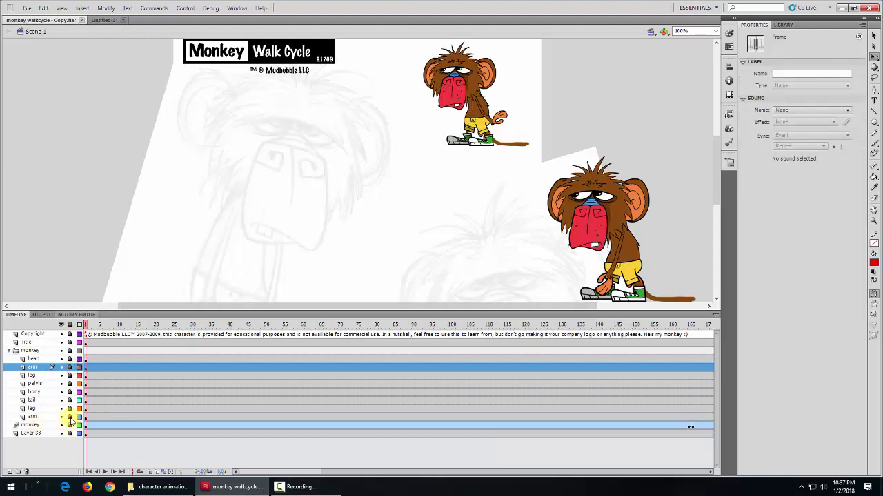
click(478, 137)
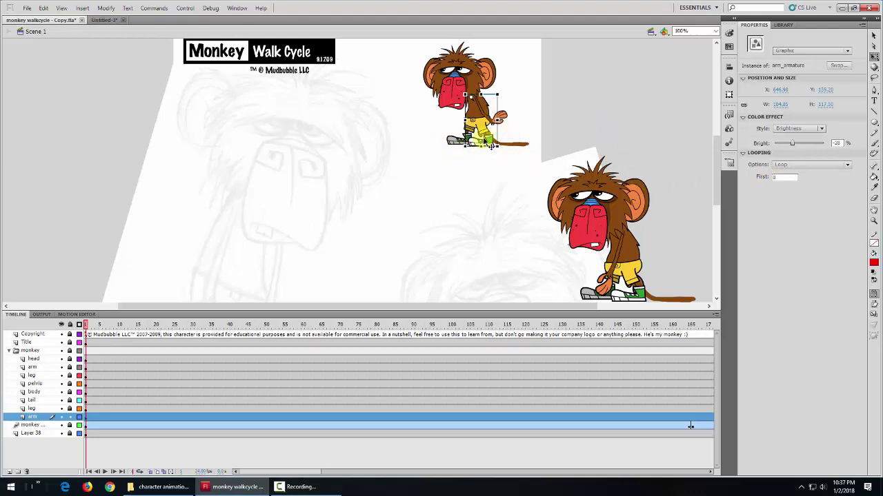
Step: Lock the far arm's layer, unlock the front arm's layer, and set the mrgarm instance's first looping frame to 8
click(69, 418)
click(70, 368)
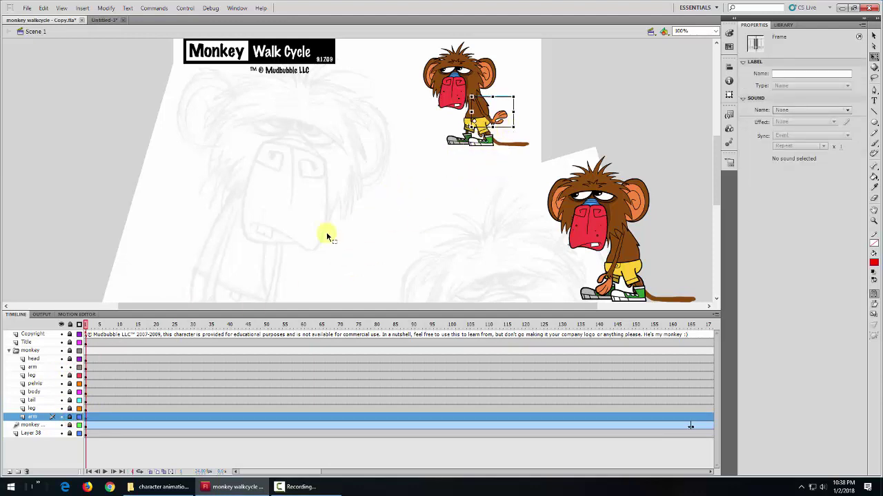
click(495, 121)
click(783, 167)
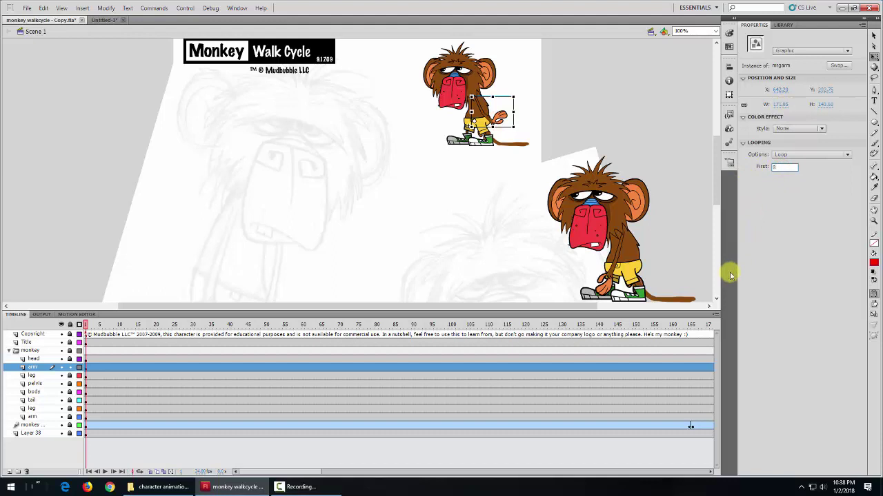
key(Return)
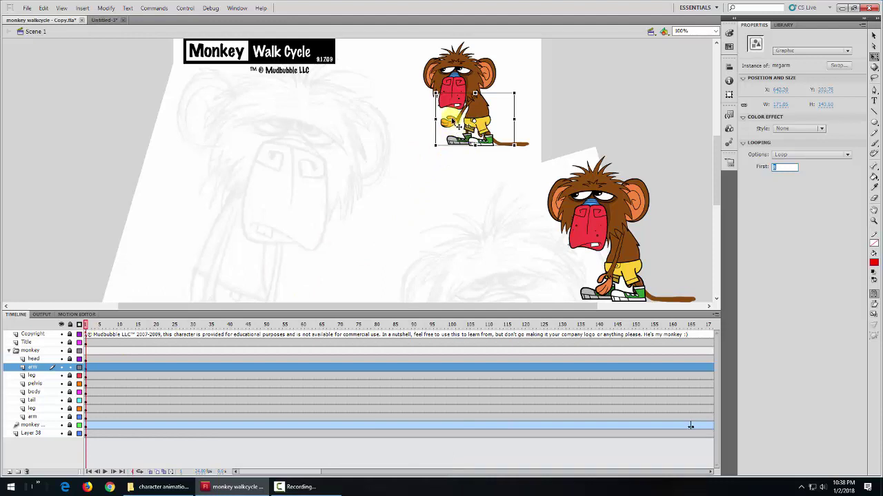
Step: Scrub the timeline between frame 1 and about frame 70 to check the front arm's swing against the walk
drag(87, 325, 340, 358)
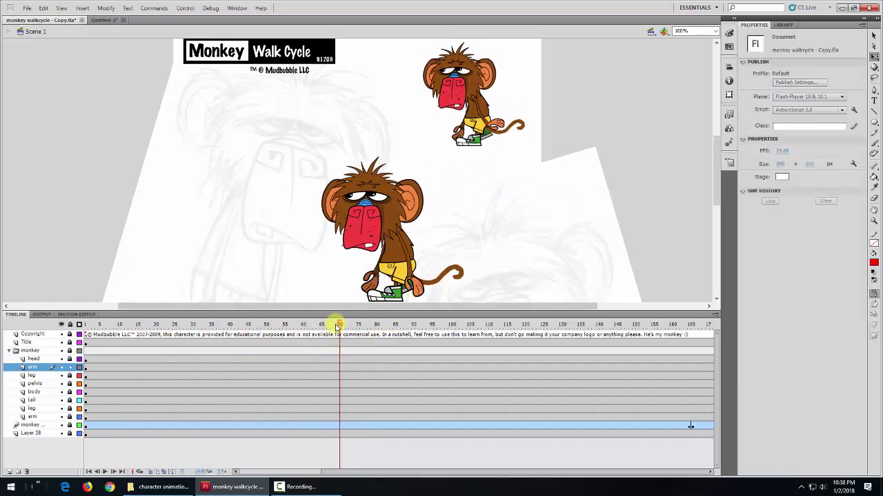
drag(341, 324, 249, 343)
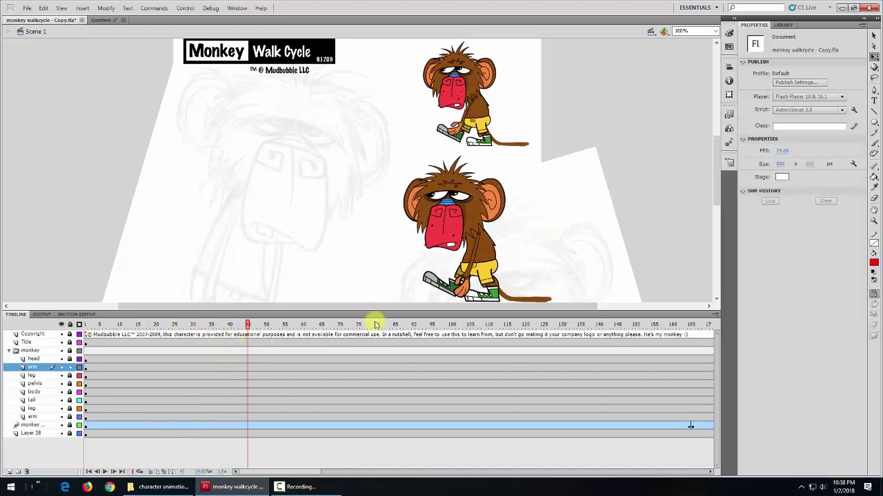
drag(247, 327, 228, 331)
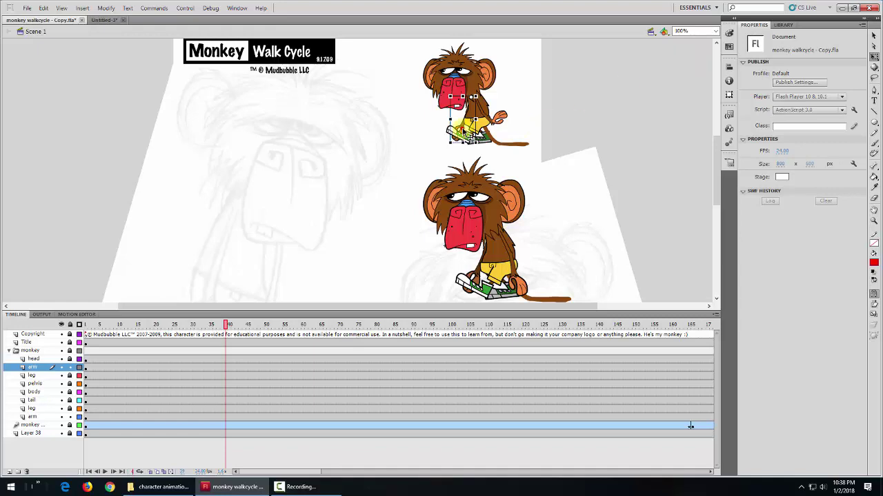
Step: Examine the Brightness color effect on the small monkey's far arm and far leg instances
click(461, 130)
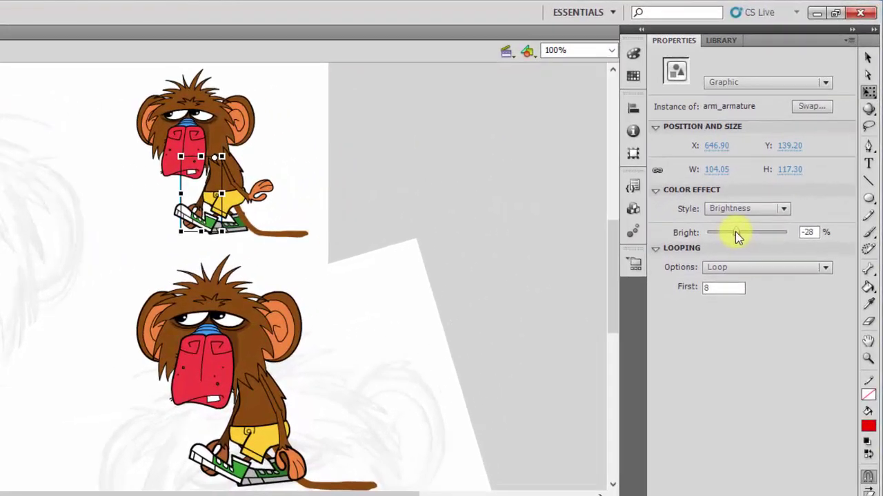
drag(792, 143, 792, 143)
mouse_move(737, 232)
mouse_down()
mouse_move(753, 229)
mouse_move(737, 230)
mouse_up()
click(238, 229)
click(205, 235)
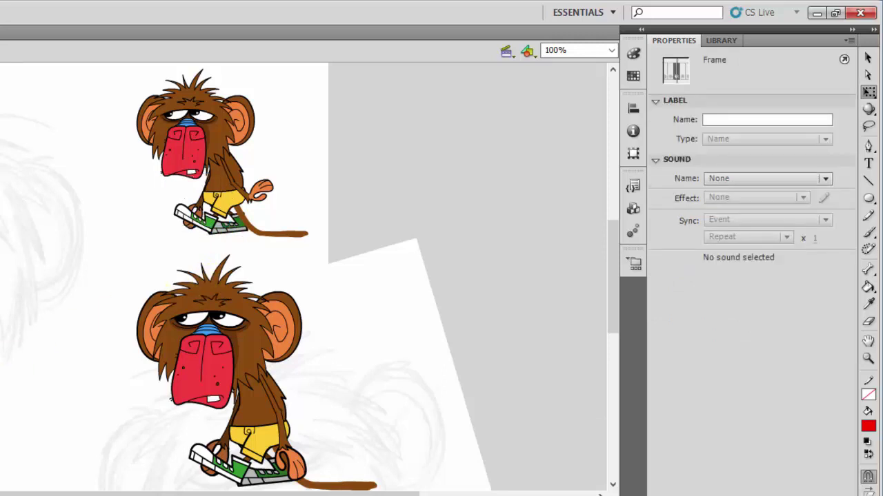
click(200, 238)
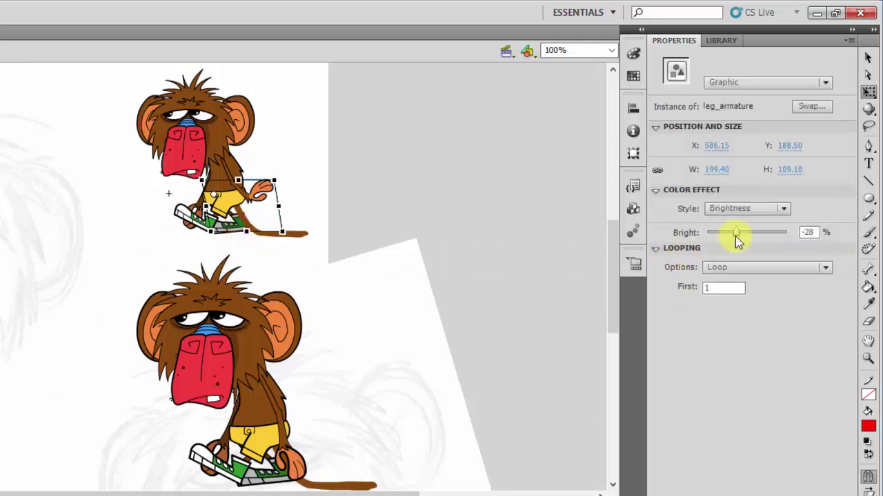
mouse_move(735, 237)
mouse_down()
mouse_move(748, 236)
mouse_move(728, 237)
mouse_up()
click(415, 157)
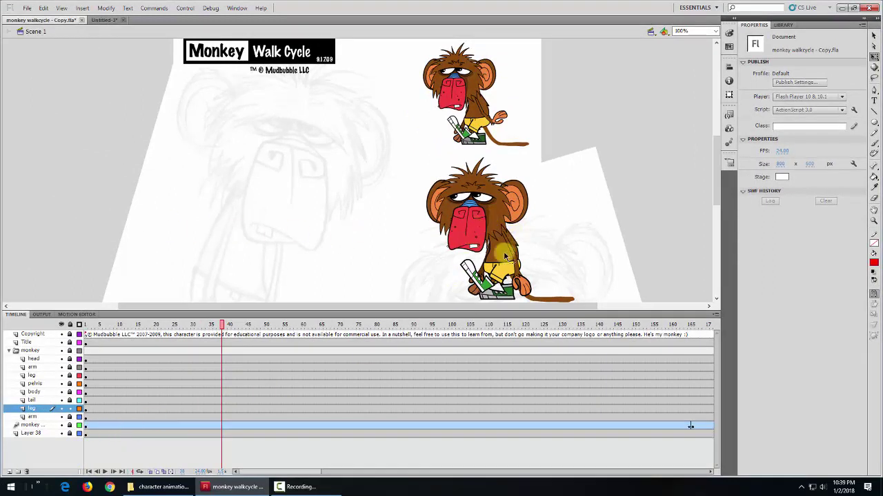
Step: Unlock all layers and select the small monkey's parts and the larger walk cycle monkey to check their instance properties
click(488, 118)
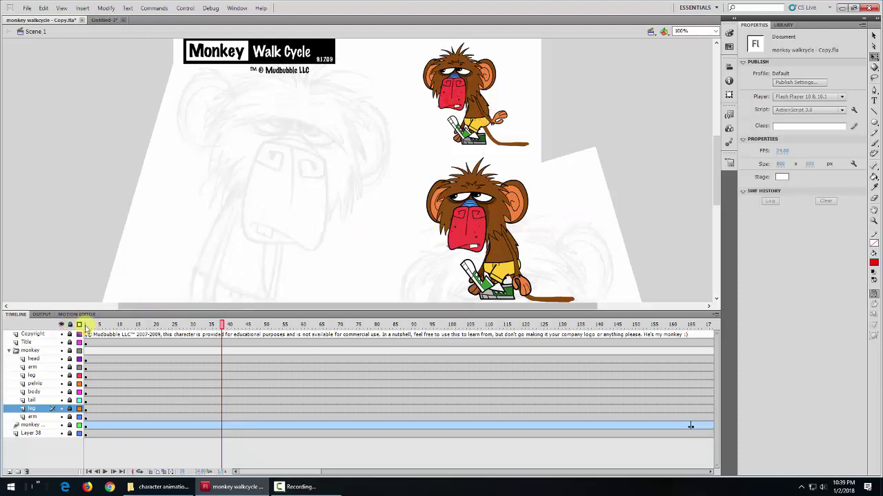
click(69, 326)
click(650, 104)
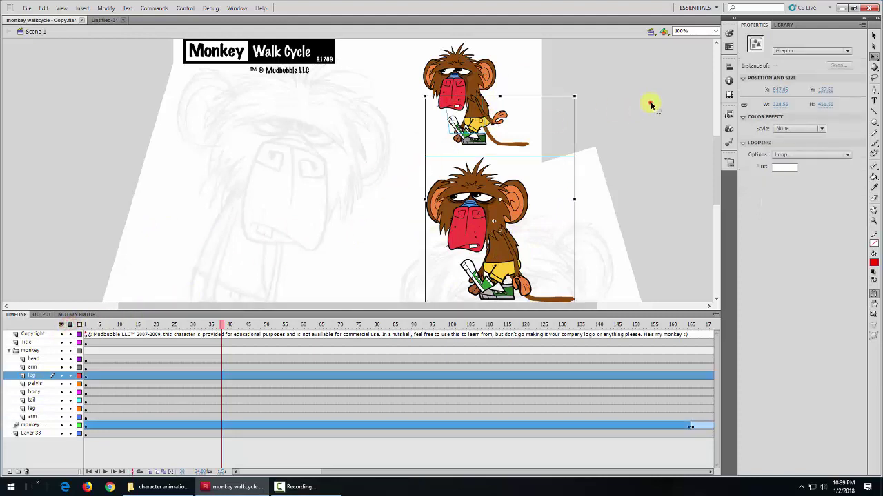
click(460, 77)
click(491, 126)
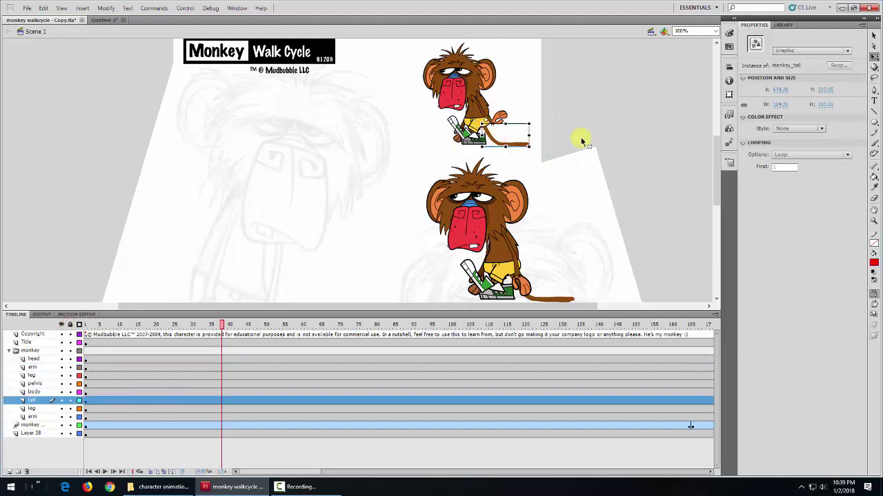
click(495, 240)
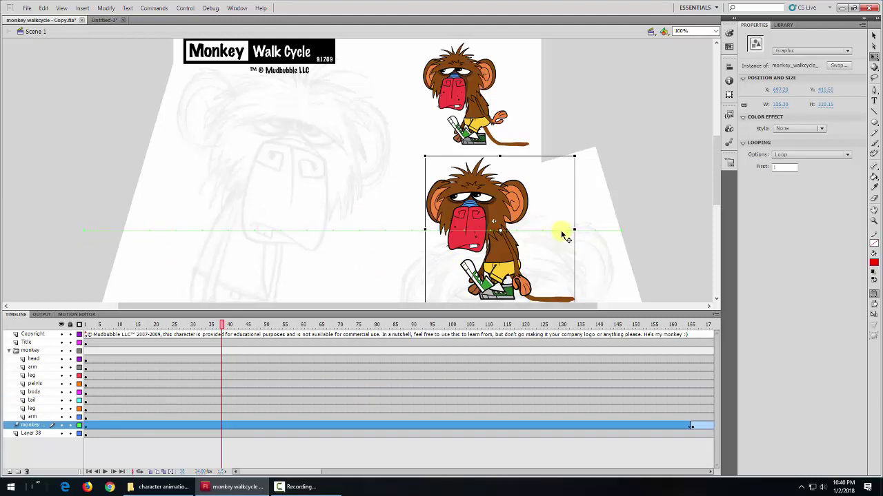
Step: Return to frame 1, save the document, test the movie to watch the walk cycle, and close the preview
drag(222, 327, 79, 342)
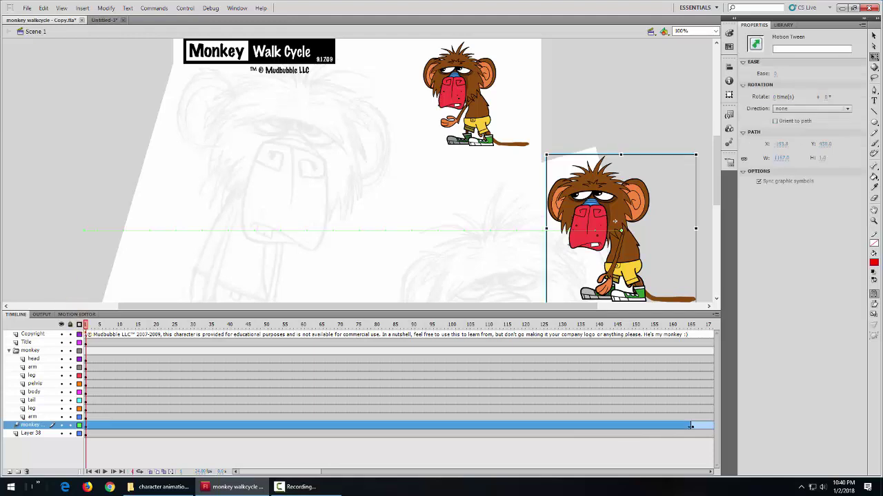
click(27, 7)
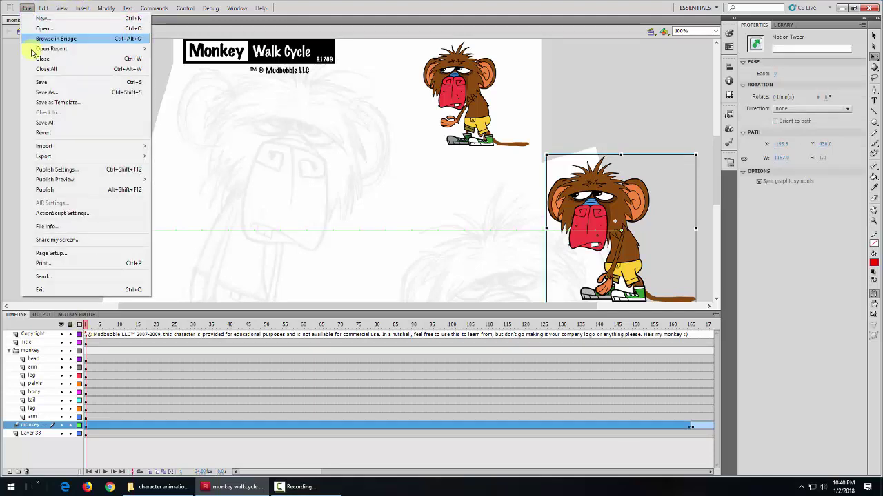
click(36, 82)
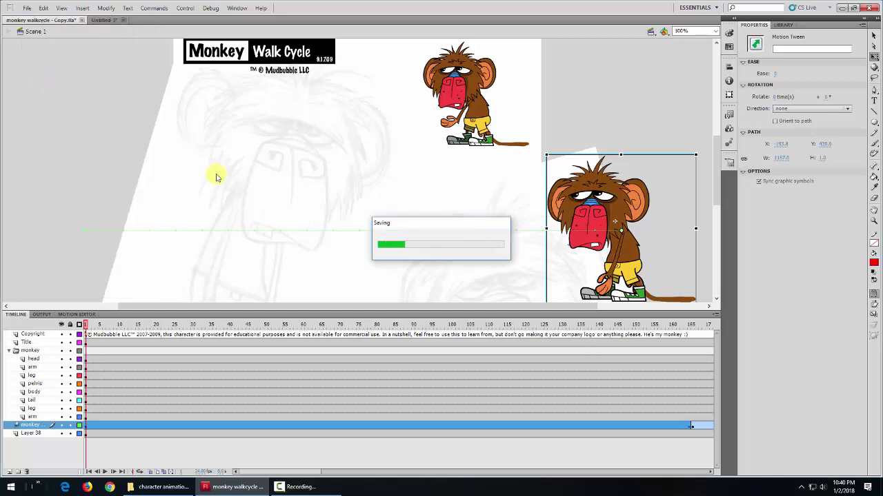
key(ctrl+Return)
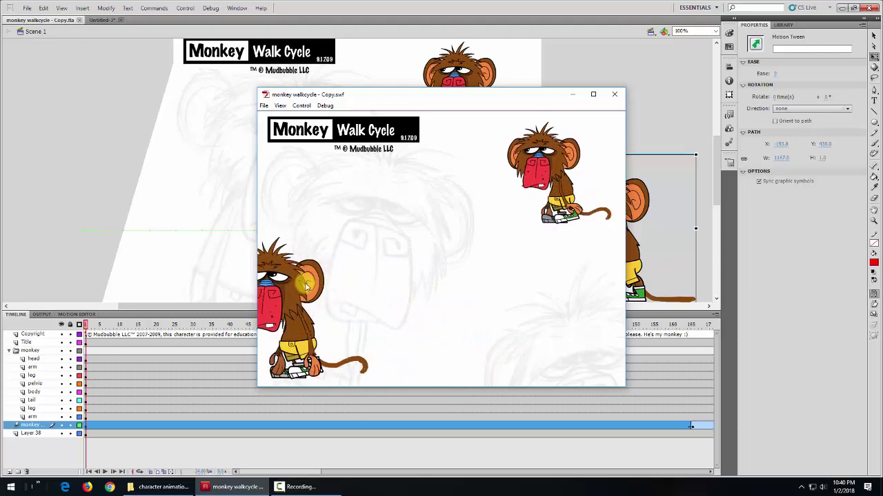
click(615, 95)
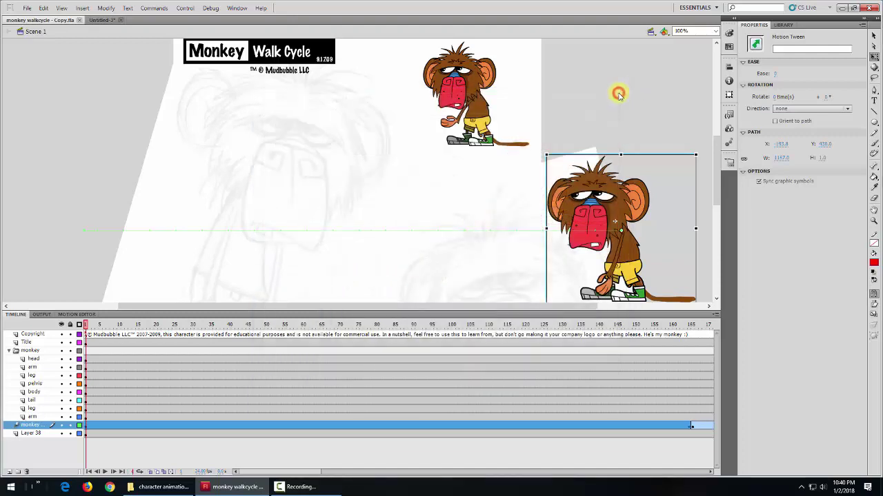